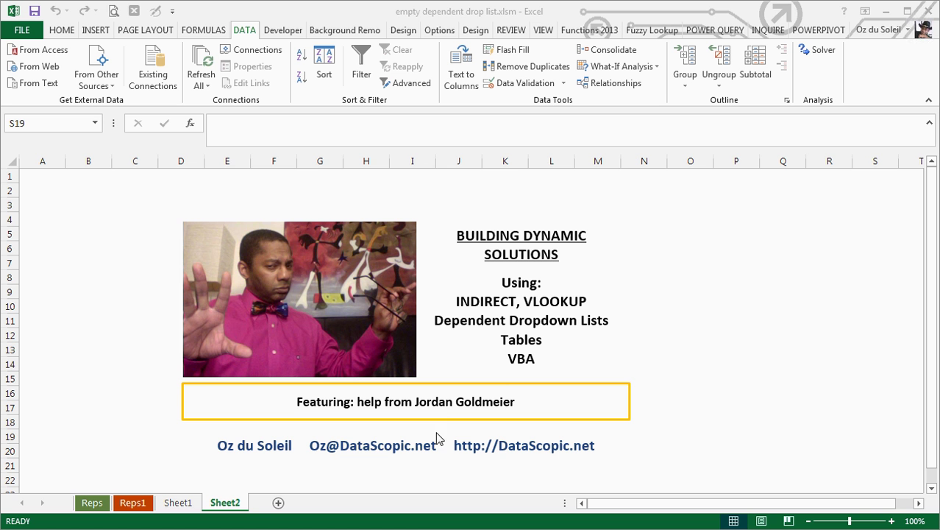
- On Reps1, select Gustavo's rep cell D16 and point him out in the Bahia table
{"action": "left_click", "coordinate": [131, 503]}
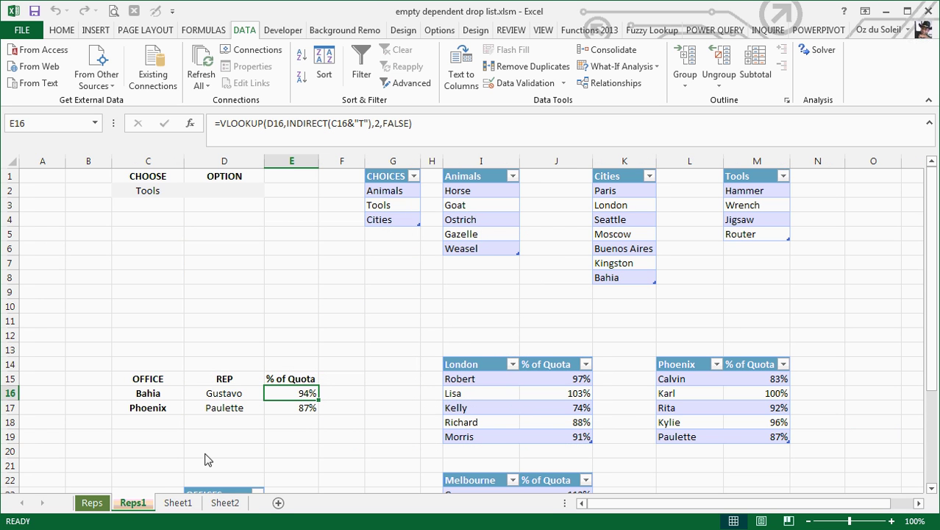
{"action": "scroll", "coordinate": [316, 442], "scroll_direction": "down", "scroll_amount": 4}
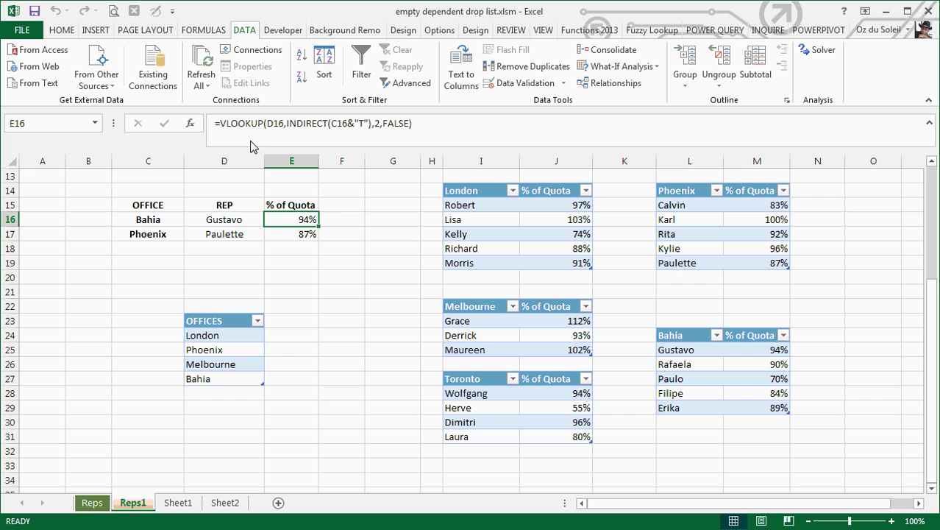
{"action": "left_click", "coordinate": [222, 225]}
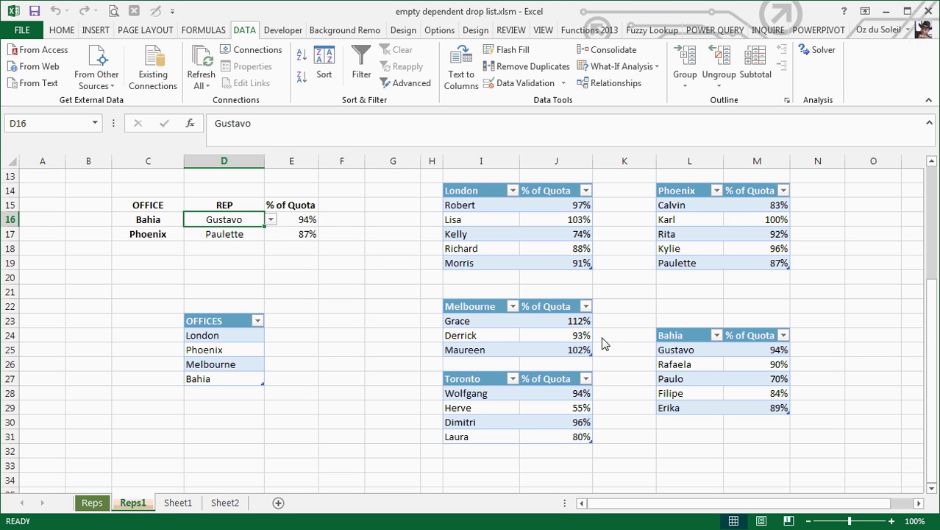
{"action": "left_click", "coordinate": [679, 351]}
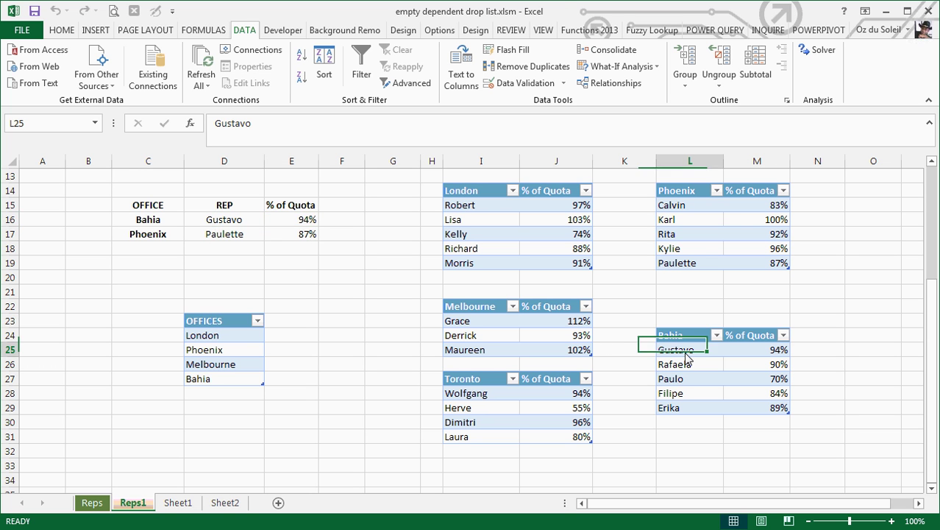
- Change C16's office from Bahia to Phoenix, leaving Gustavo's % of Quota at #N/A
{"action": "left_click", "coordinate": [156, 222]}
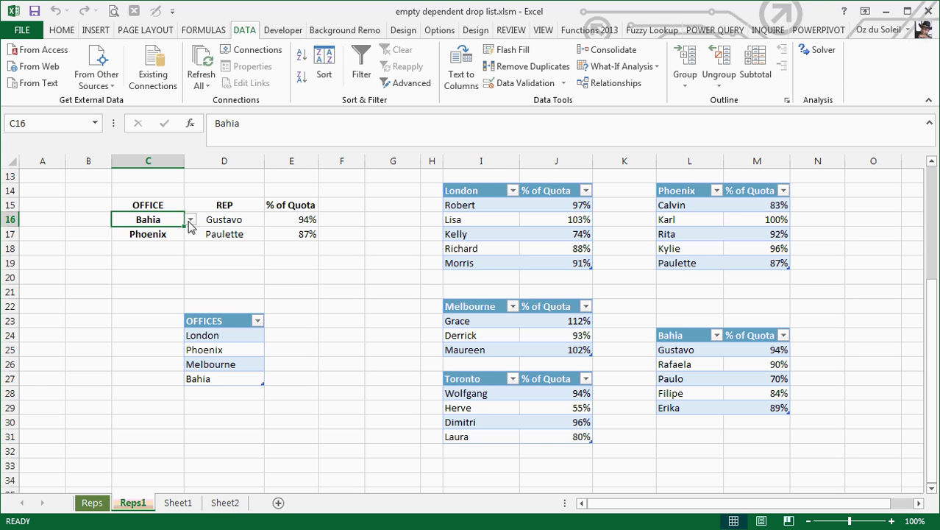
{"action": "left_click", "coordinate": [189, 222]}
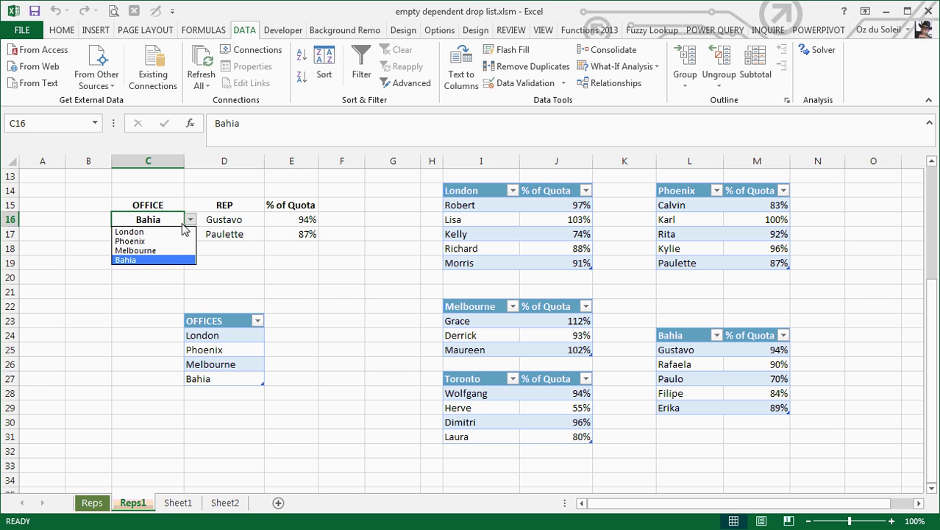
{"action": "left_click", "coordinate": [174, 242]}
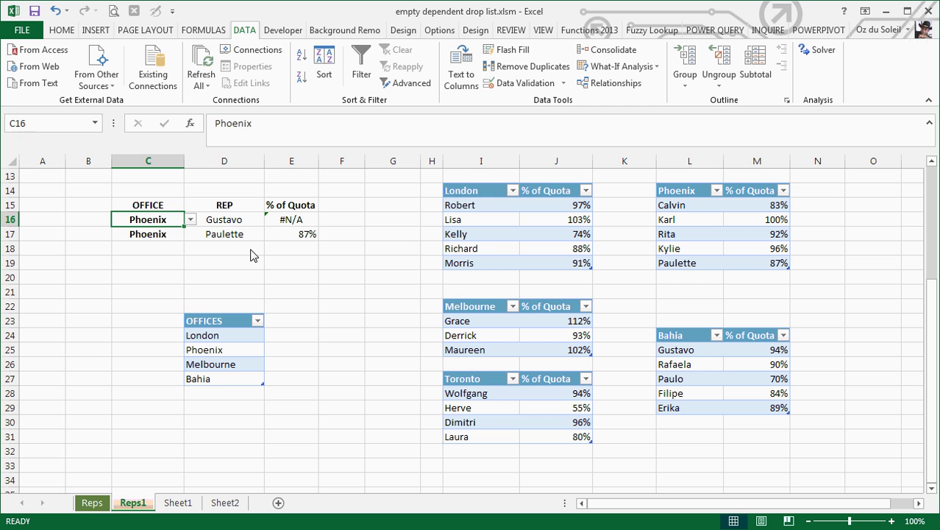
{"action": "left_click", "coordinate": [280, 293]}
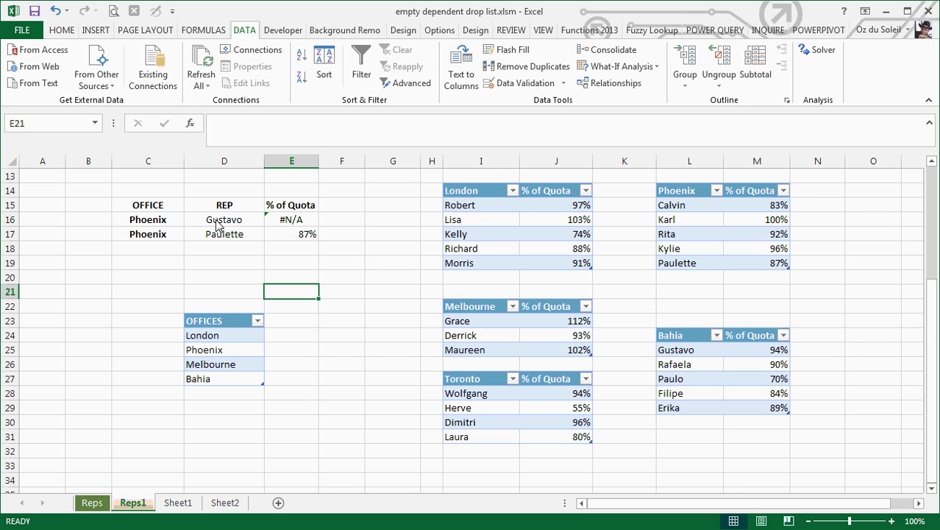
{"action": "left_click", "coordinate": [218, 221]}
{"action": "left_click", "coordinate": [147, 226]}
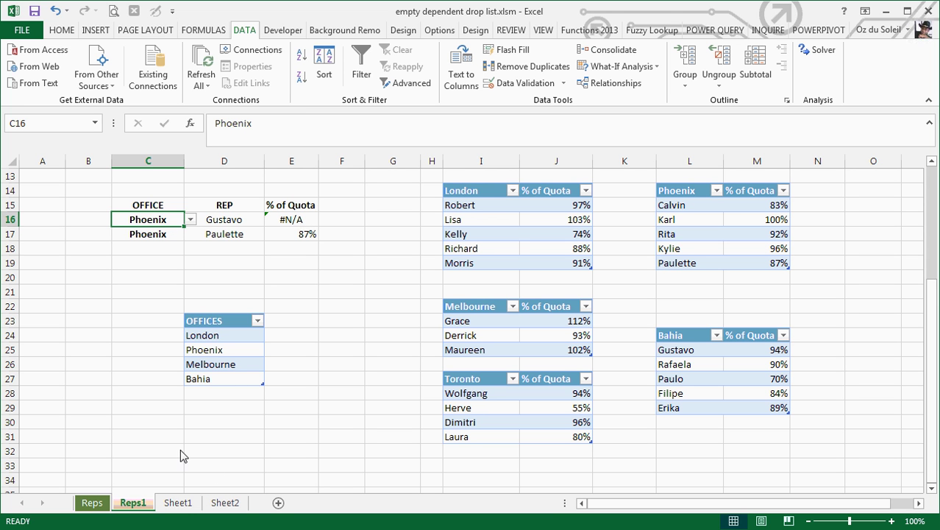
- On the Reps sheet, switch B2 from Denver to London, leaving rep cell C2 empty
{"action": "left_click", "coordinate": [92, 504]}
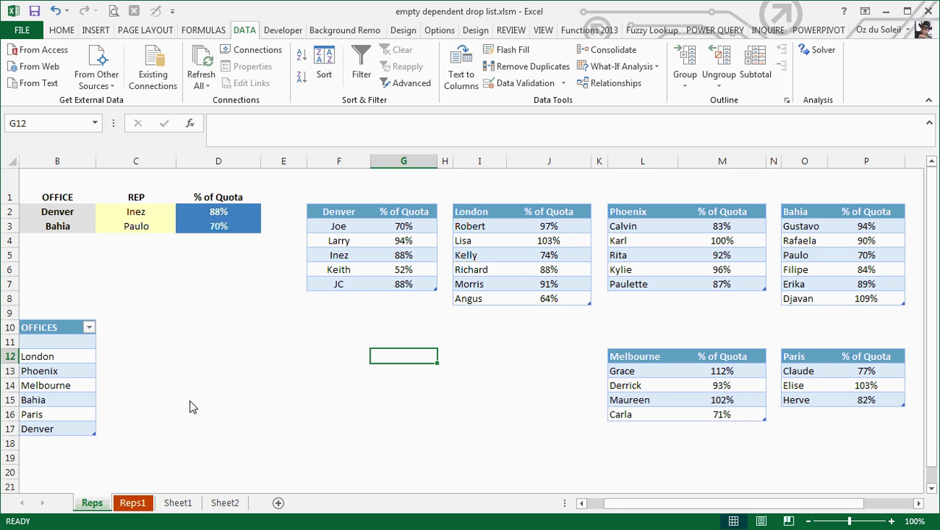
{"action": "left_click", "coordinate": [582, 503]}
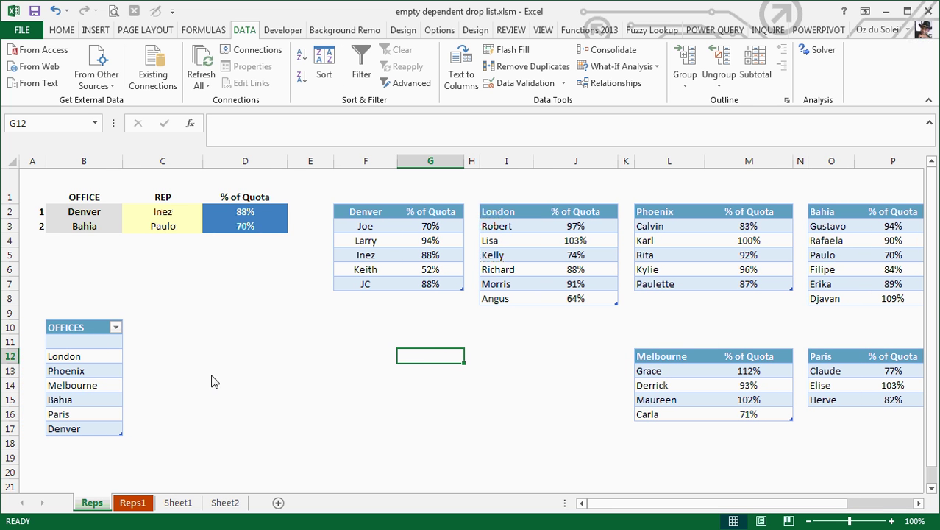
{"action": "left_click", "coordinate": [92, 215]}
{"action": "left_click", "coordinate": [130, 213]}
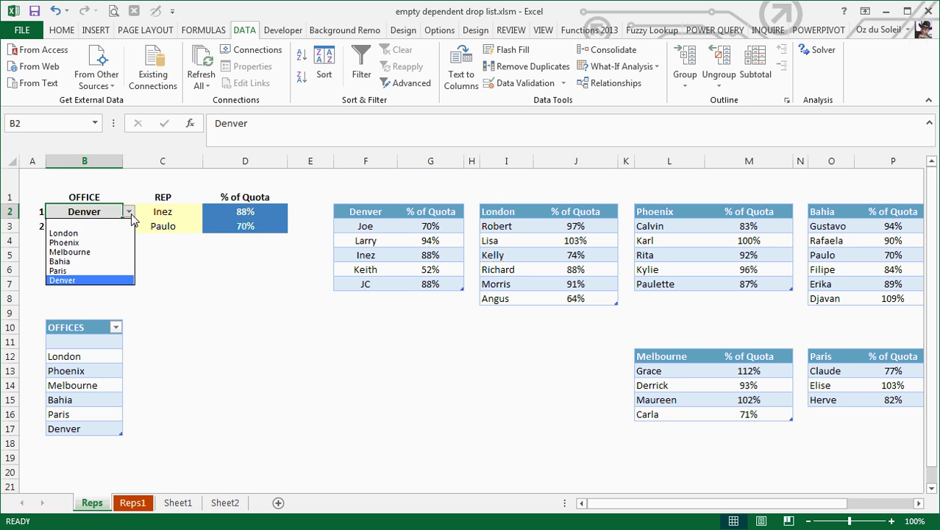
{"action": "left_click", "coordinate": [103, 232]}
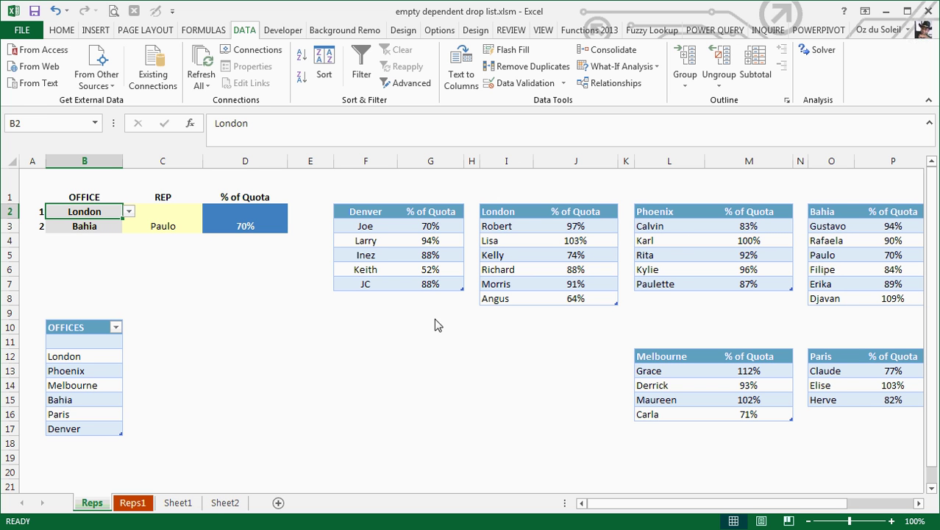
{"action": "left_click", "coordinate": [161, 217]}
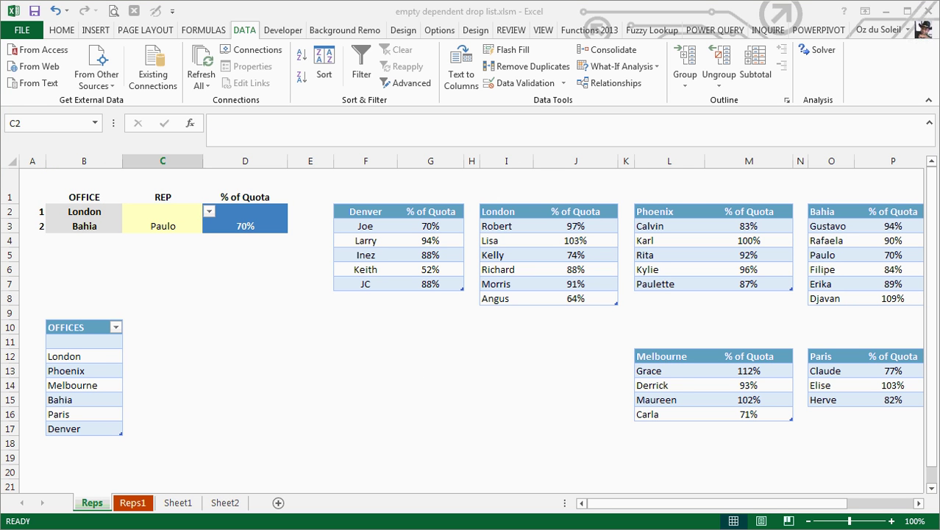
{"action": "key", "text": "alt+F11"}
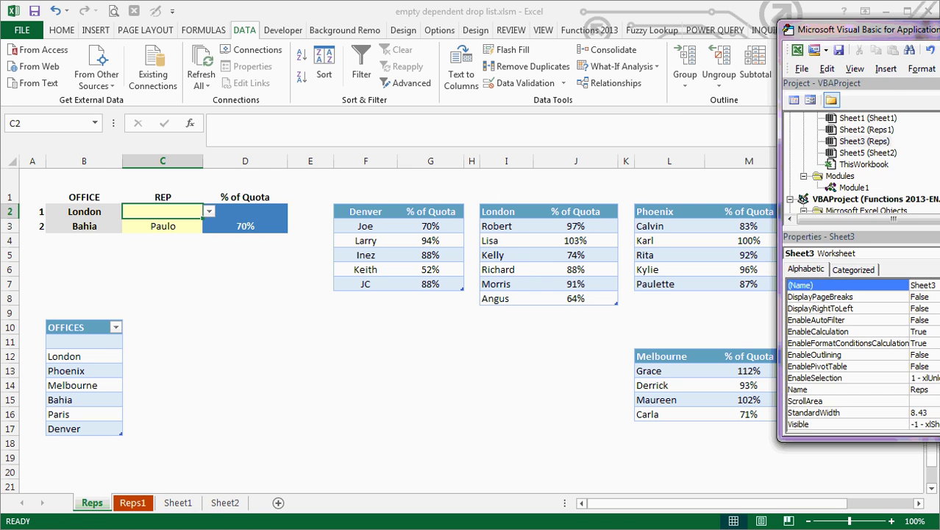
{"action": "left_click_drag", "start_coordinate": [592, 84], "coordinate": [531, 111]}
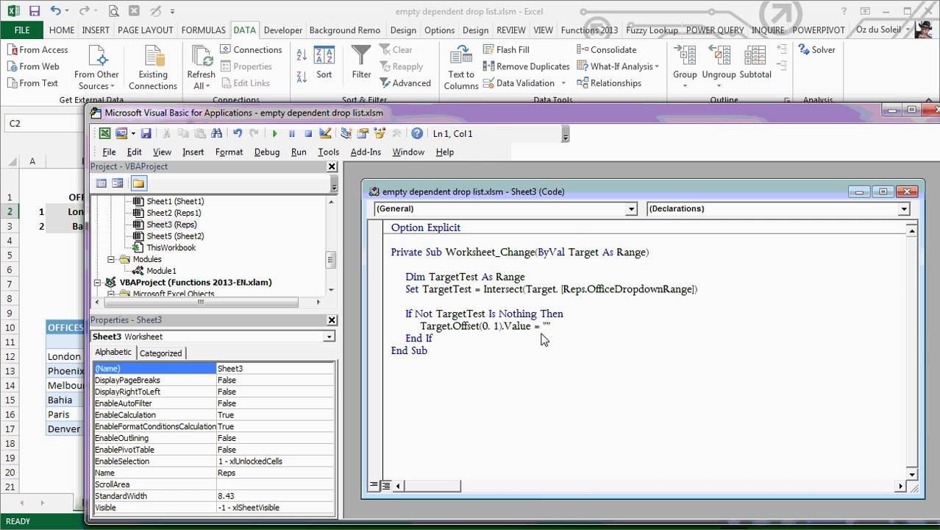
{"action": "left_click_drag", "start_coordinate": [488, 122], "coordinate": [622, 98]}
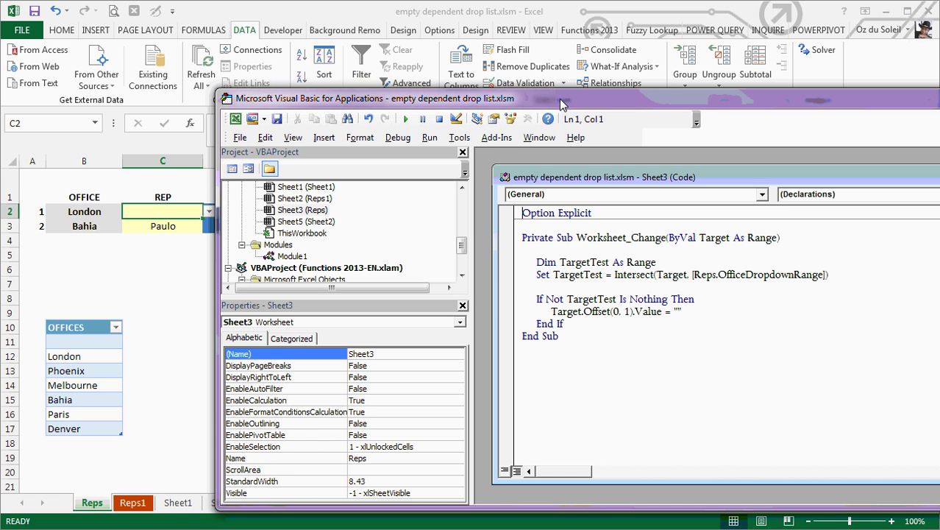
{"action": "left_click_drag", "start_coordinate": [563, 103], "coordinate": [911, 42]}
{"action": "key", "text": "alt+F11"}
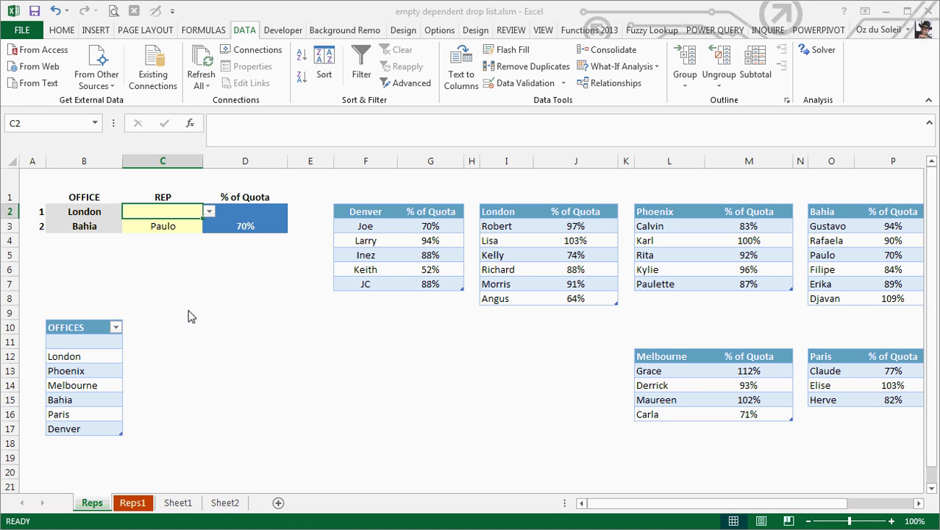
- Review B2's validation settings, then select the OFFICES named range to view its list
{"action": "left_click", "coordinate": [100, 219]}
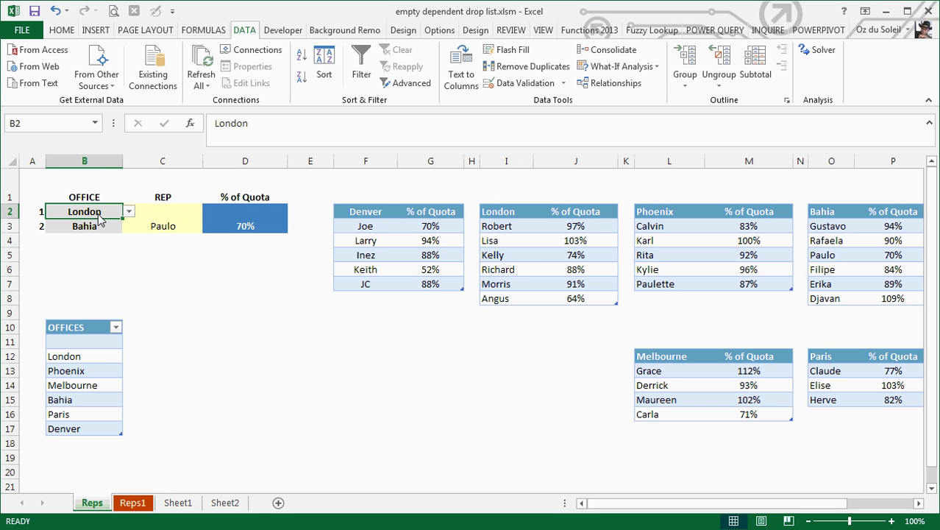
{"action": "left_click", "coordinate": [536, 82]}
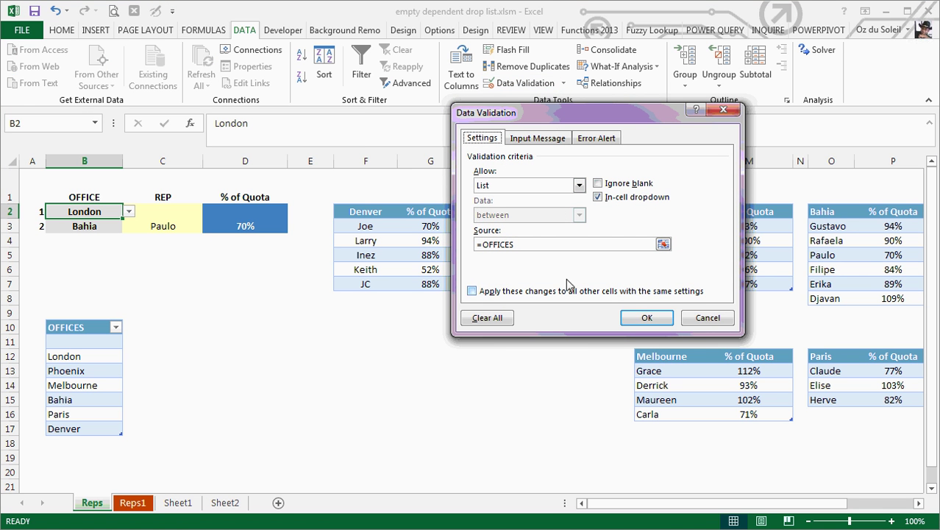
{"action": "left_click", "coordinate": [705, 317]}
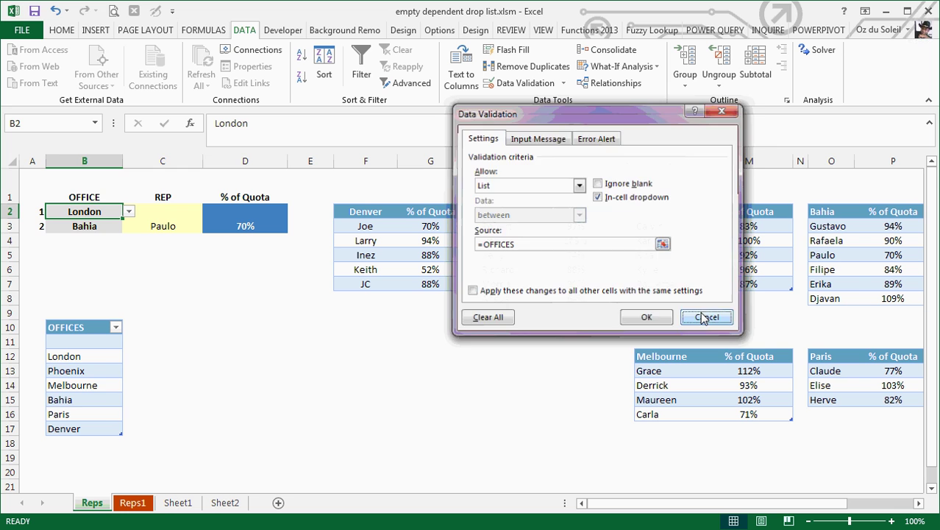
{"action": "left_click", "coordinate": [95, 123]}
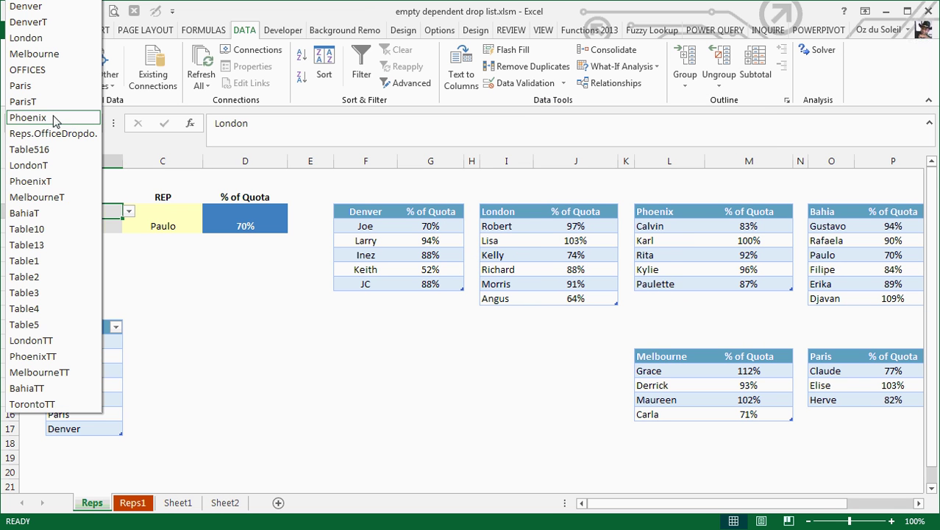
{"action": "left_click", "coordinate": [30, 70]}
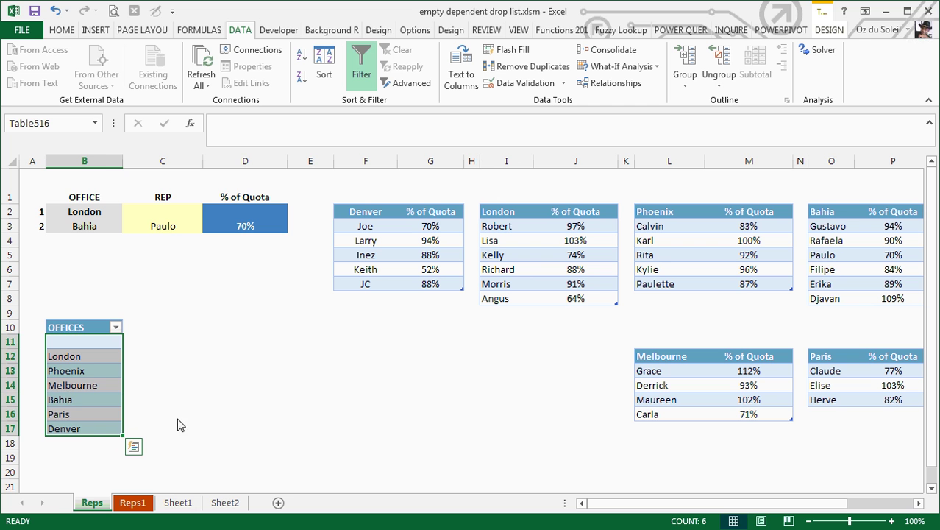
{"action": "left_click", "coordinate": [133, 416]}
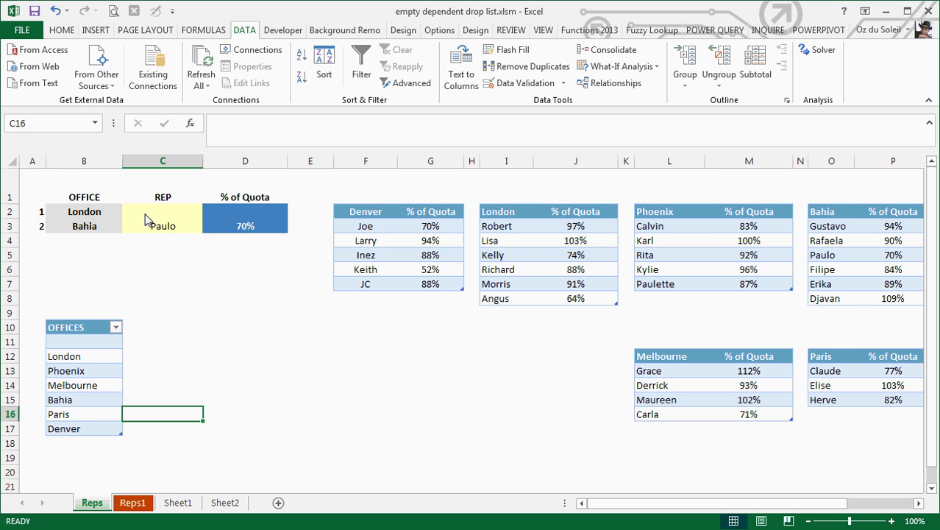
- Review C2's validation list sourced from =INDIRECT(B2) and cancel without changes
{"action": "left_click", "coordinate": [146, 212]}
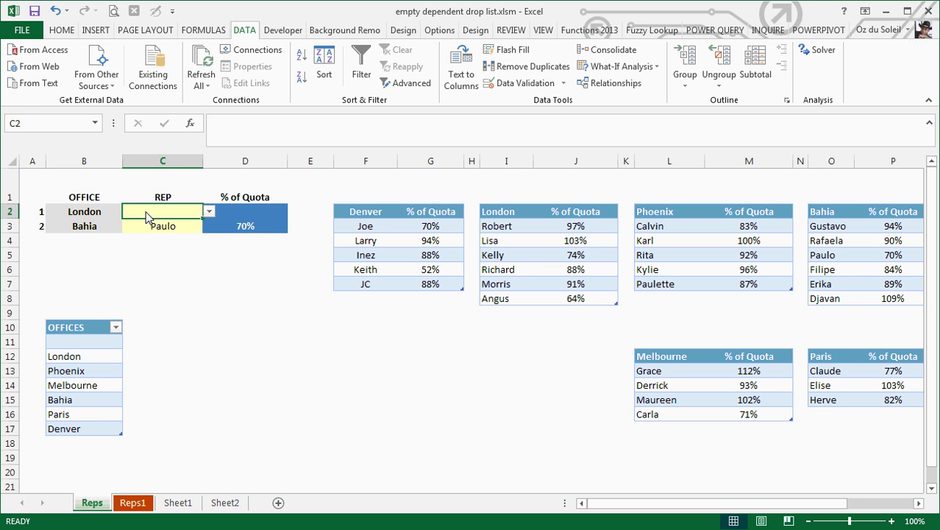
{"action": "left_click", "coordinate": [519, 83]}
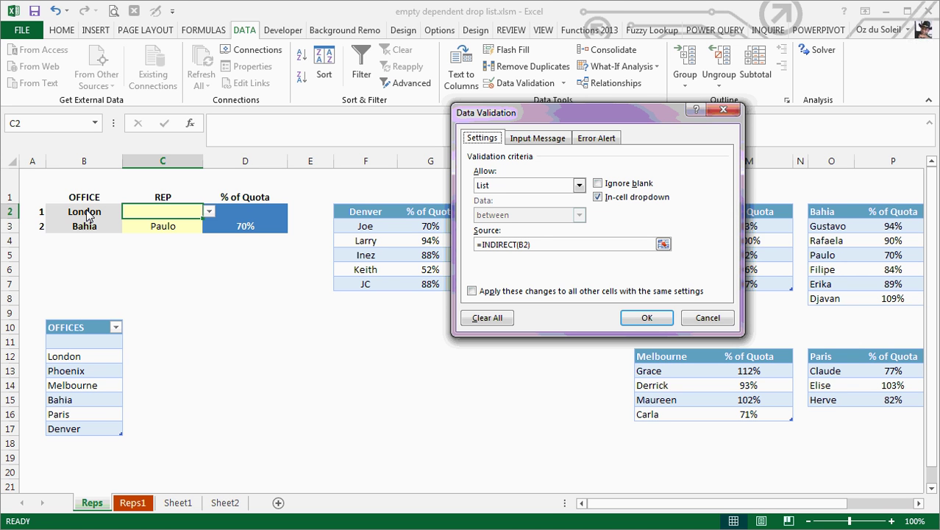
{"action": "left_click", "coordinate": [707, 318]}
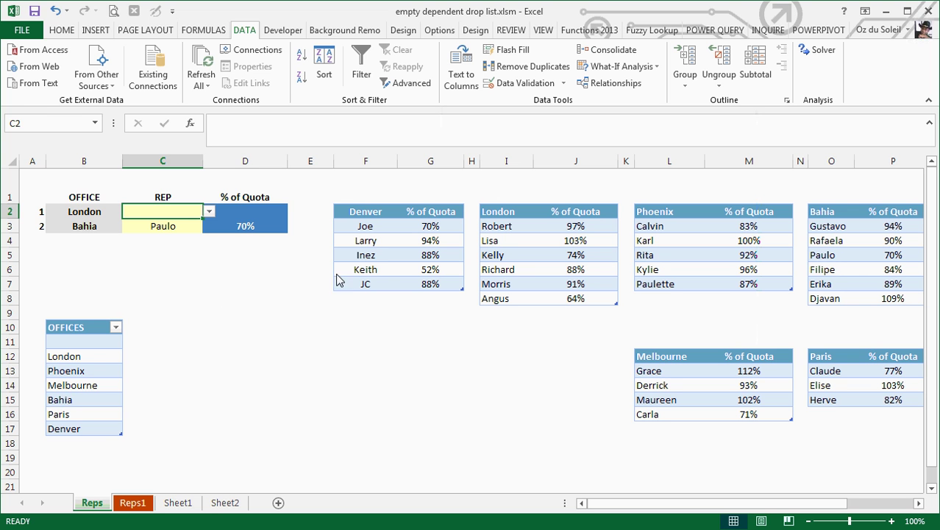
{"action": "left_click", "coordinate": [95, 123]}
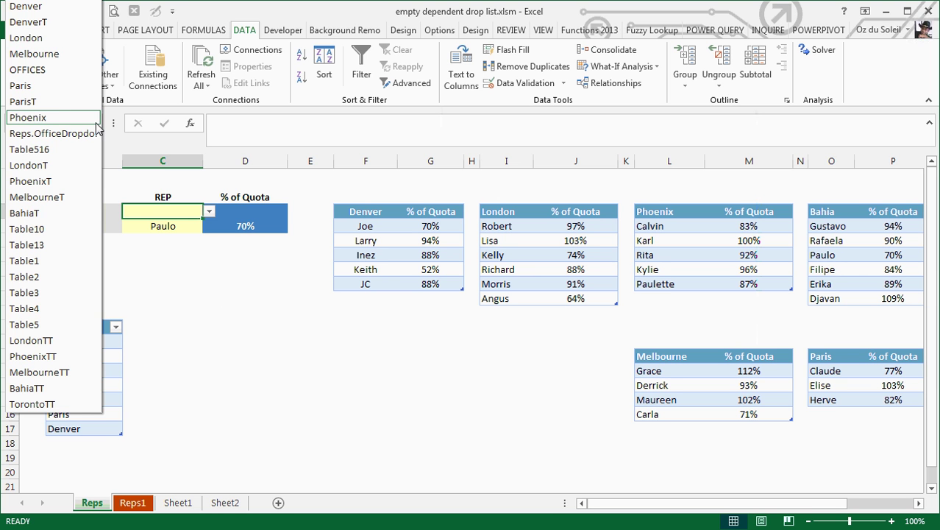
{"action": "left_click", "coordinate": [53, 38]}
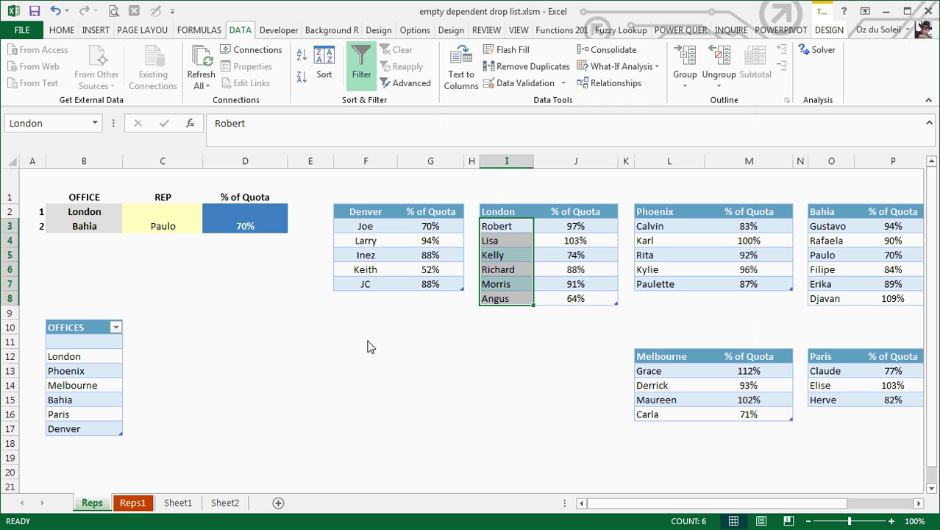
{"action": "left_click", "coordinate": [309, 327]}
{"action": "left_click", "coordinate": [229, 211]}
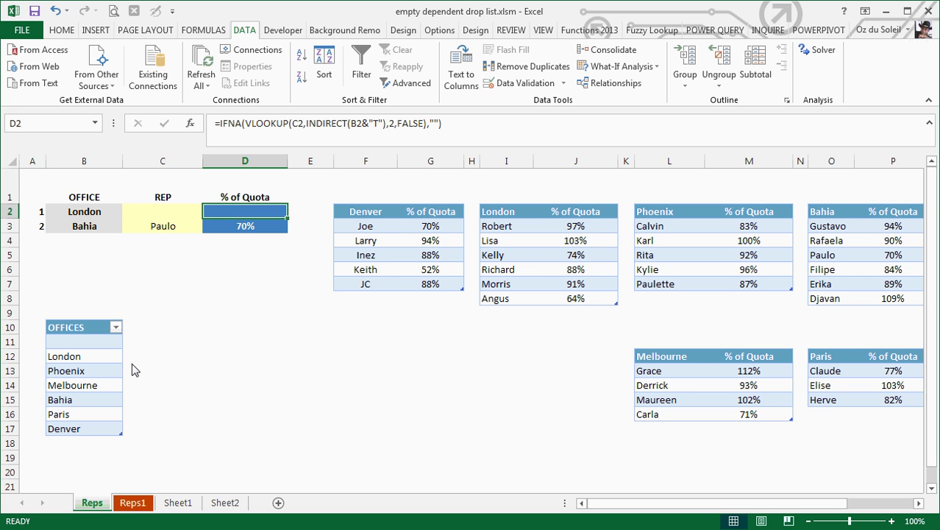
{"action": "left_click", "coordinate": [94, 125]}
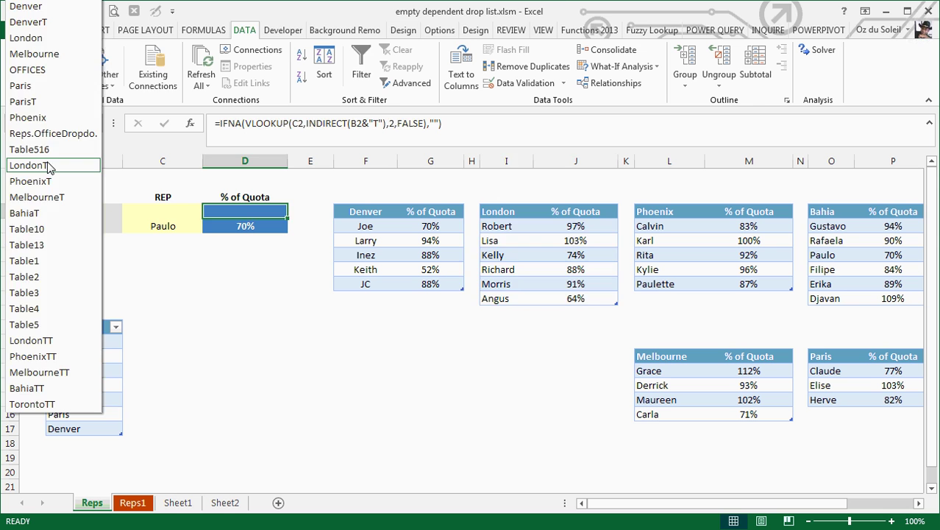
{"action": "left_click", "coordinate": [73, 165]}
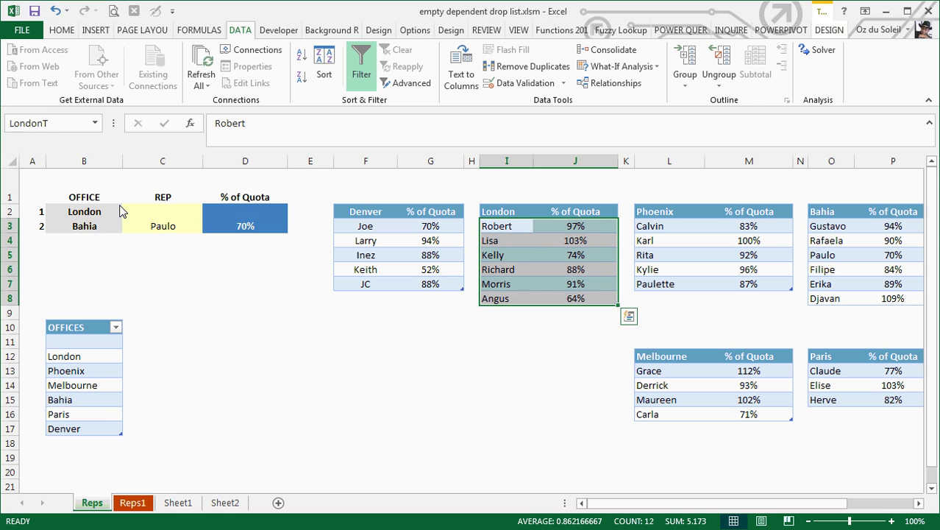
{"action": "left_click", "coordinate": [95, 122]}
{"action": "left_click", "coordinate": [45, 204]}
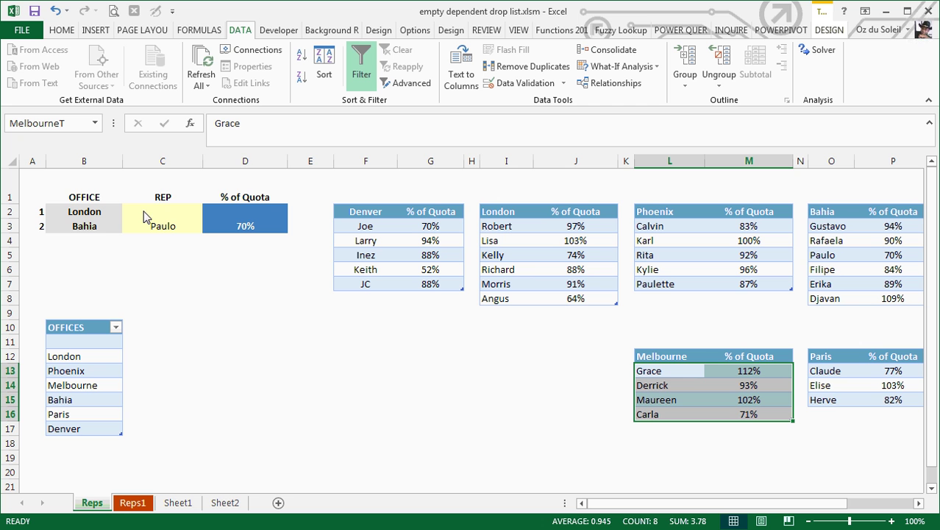
- Enter headings Budapest and % of Quota in F12:G12, with reps Margit, Piroska, Attila, Imre, Jolana below
{"action": "left_click", "coordinate": [363, 357]}
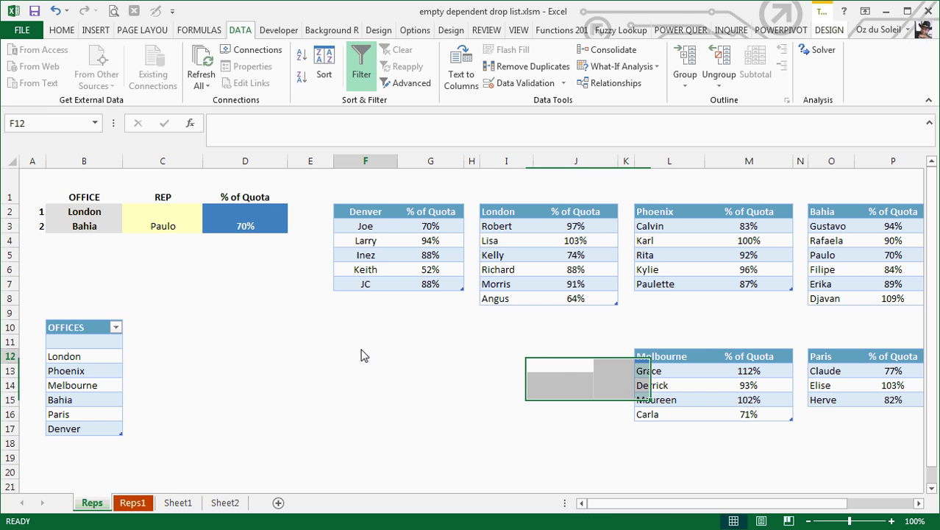
{"action": "type", "text": "Buda"}
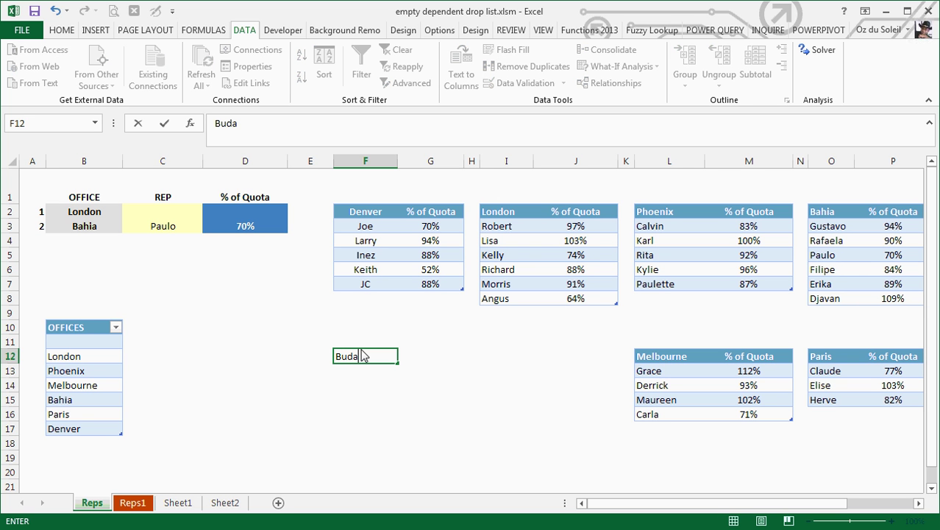
{"action": "type", "text": "pest"}
{"action": "key", "text": "Tab"}
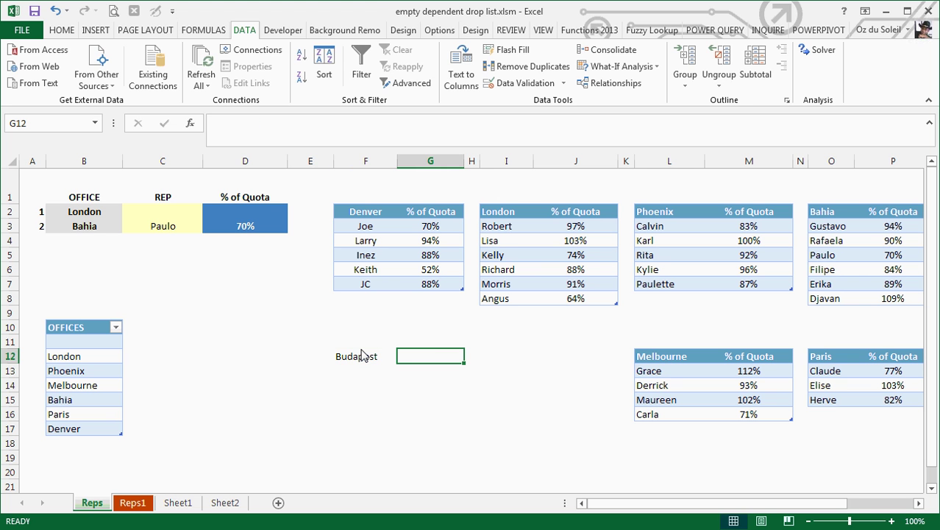
{"action": "type", "text": "% of"}
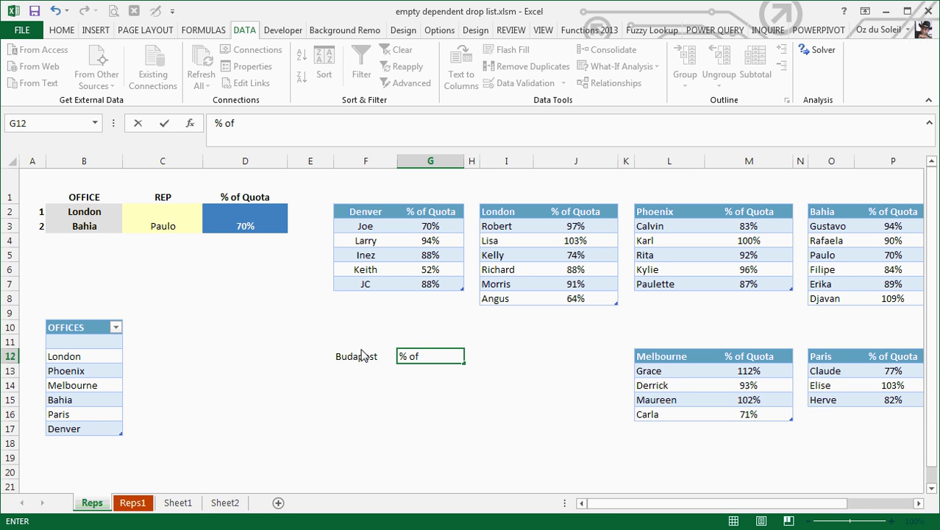
{"action": "type", "text": " Quota"}
{"action": "key", "text": "Return"}
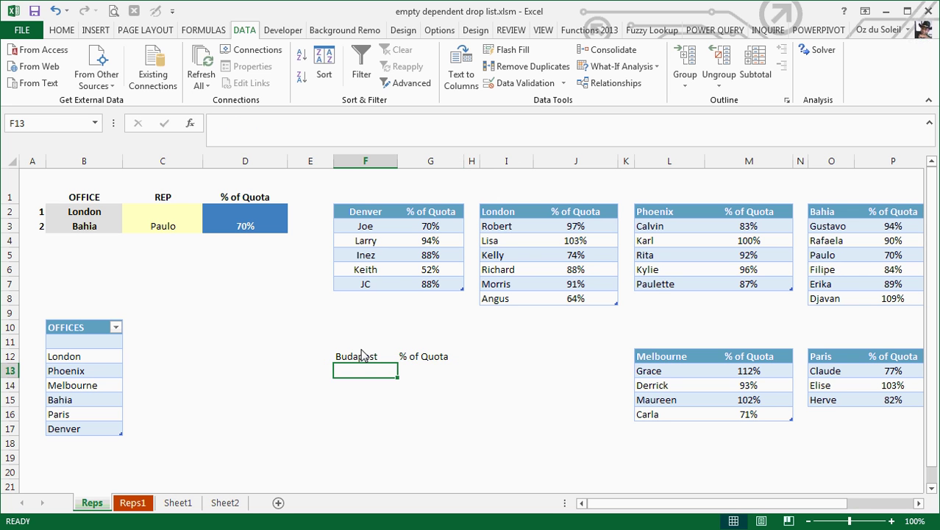
{"action": "type", "text": "Margit"}
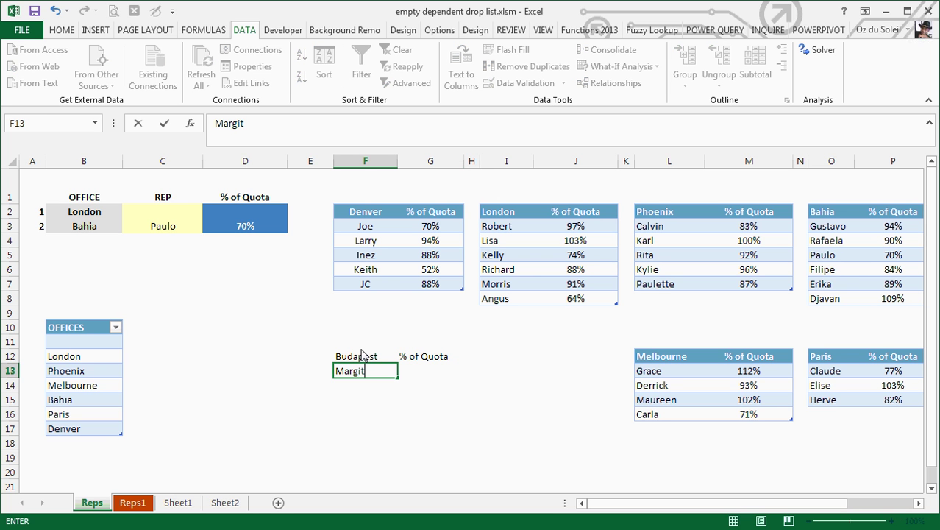
{"action": "key", "text": "Return"}
{"action": "type", "text": "P"}
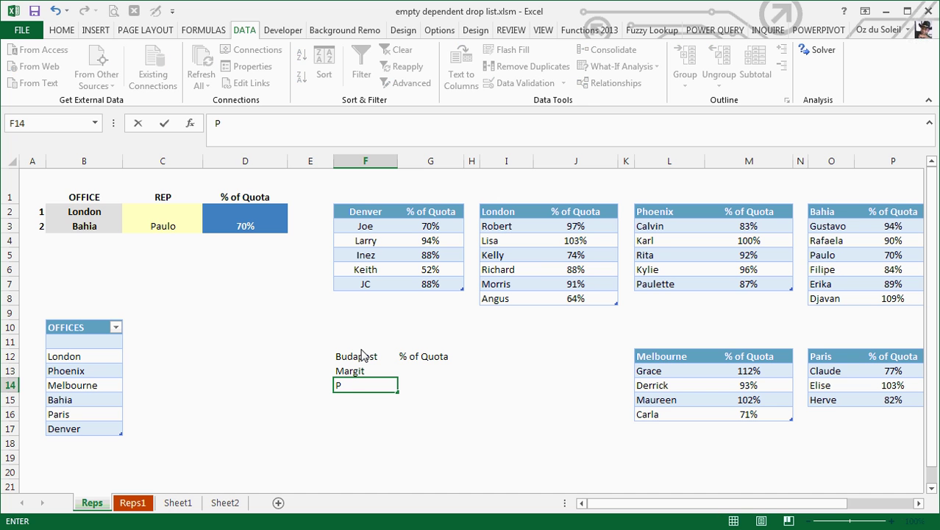
{"action": "type", "text": "iroska"}
{"action": "key", "text": "Return"}
{"action": "type", "text": "Att"}
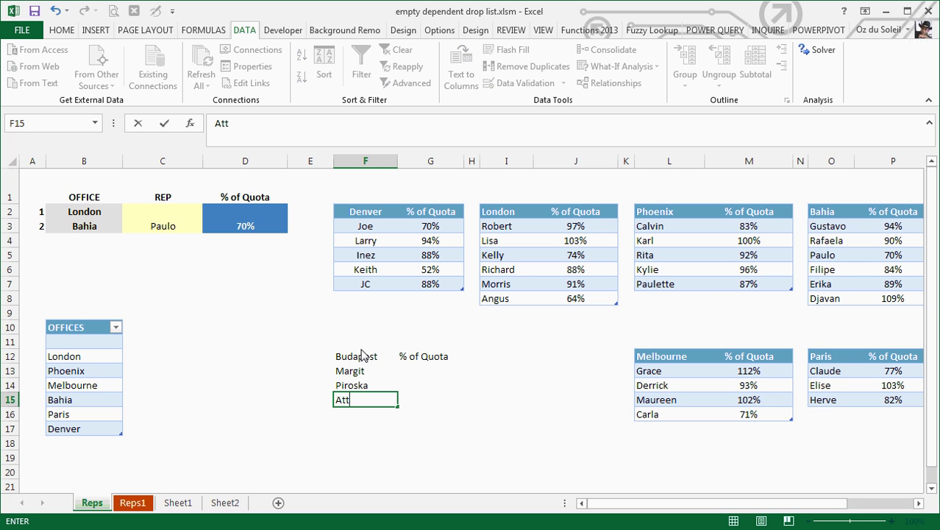
{"action": "type", "text": "ila"}
{"action": "key", "text": "Return"}
{"action": "type", "text": "I"}
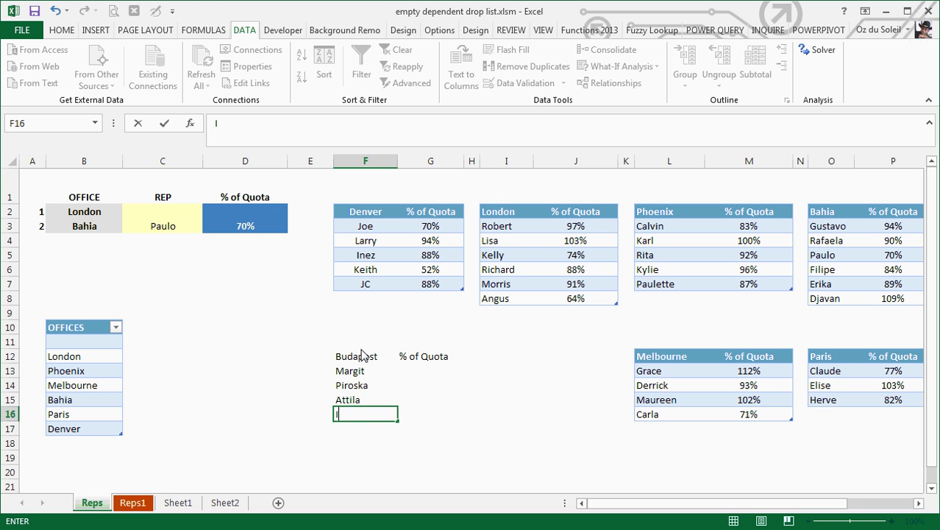
{"action": "type", "text": "mre"}
{"action": "key", "text": "Return"}
{"action": "type", "text": "Jolana"}
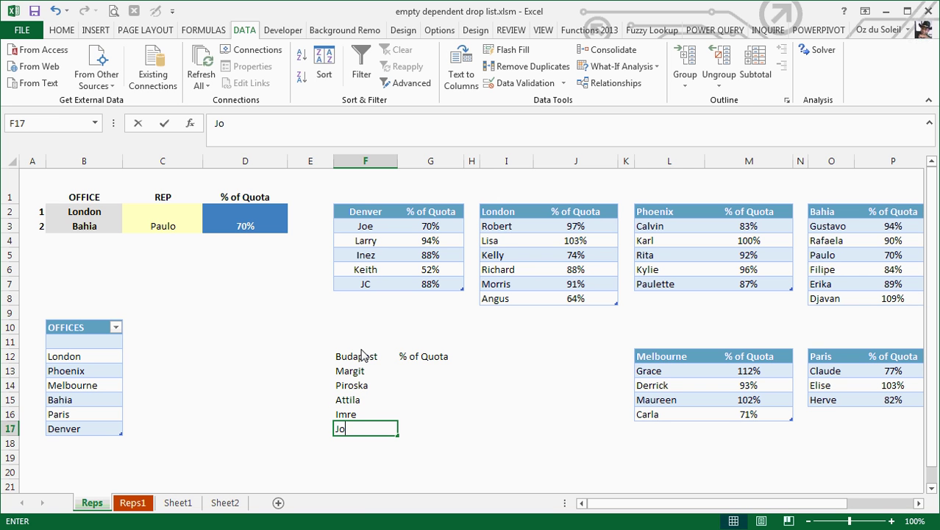
{"action": "key", "text": "Tab"}
- Fill G13:G17 with 97%, 88%, 51%, 112% and 77%
{"action": "key", "text": "Up"}
{"action": "key", "text": "Up"}
{"action": "key", "text": "Up"}
{"action": "key", "text": "Up"}
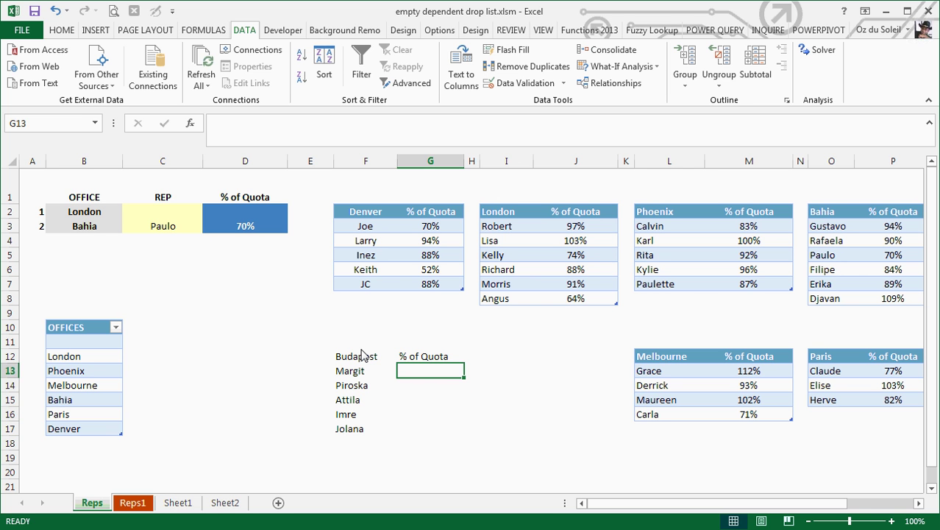
{"action": "type", "text": "97"}
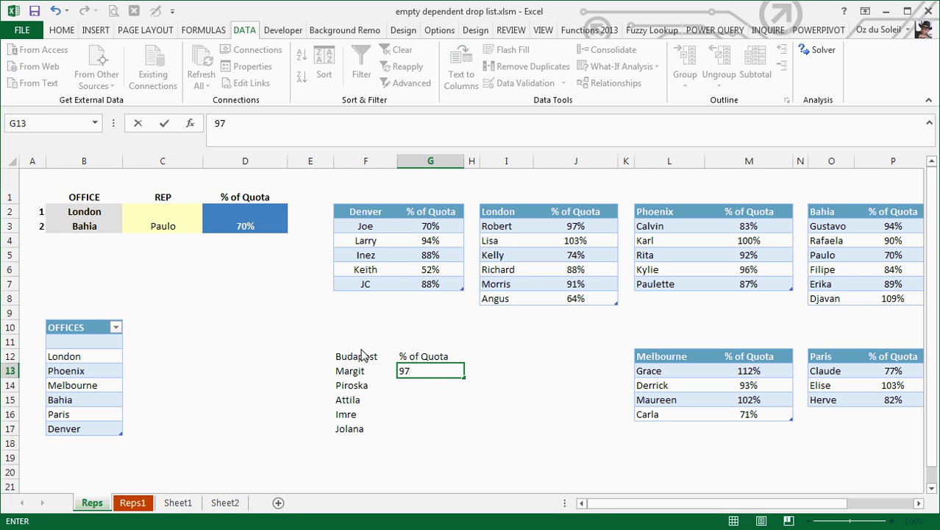
{"action": "type", "text": "%"}
{"action": "key", "text": "Return"}
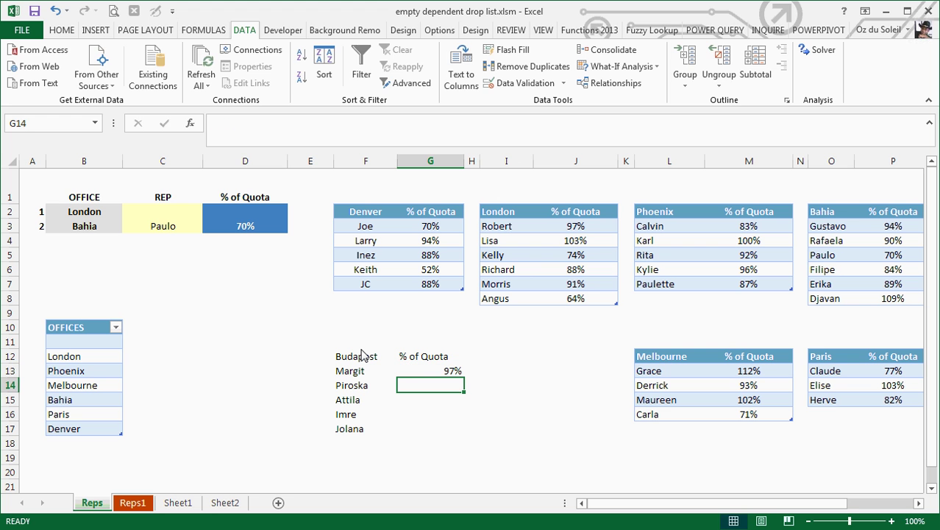
{"action": "type", "text": "88"}
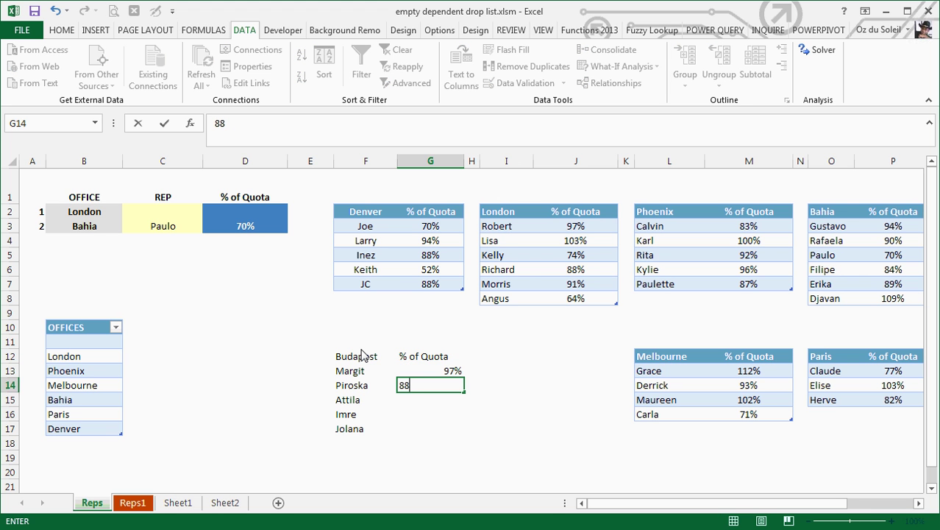
{"action": "type", "text": "%"}
{"action": "key", "text": "Return"}
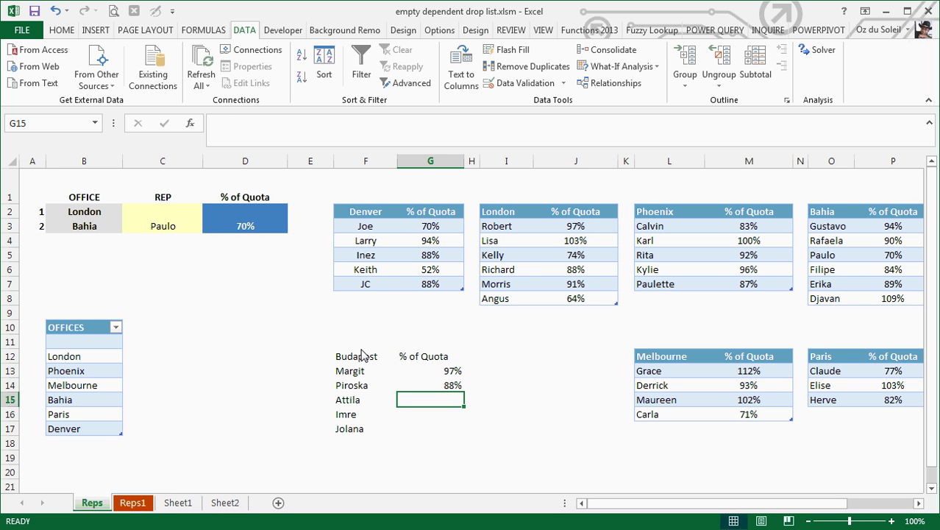
{"action": "type", "text": "51%"}
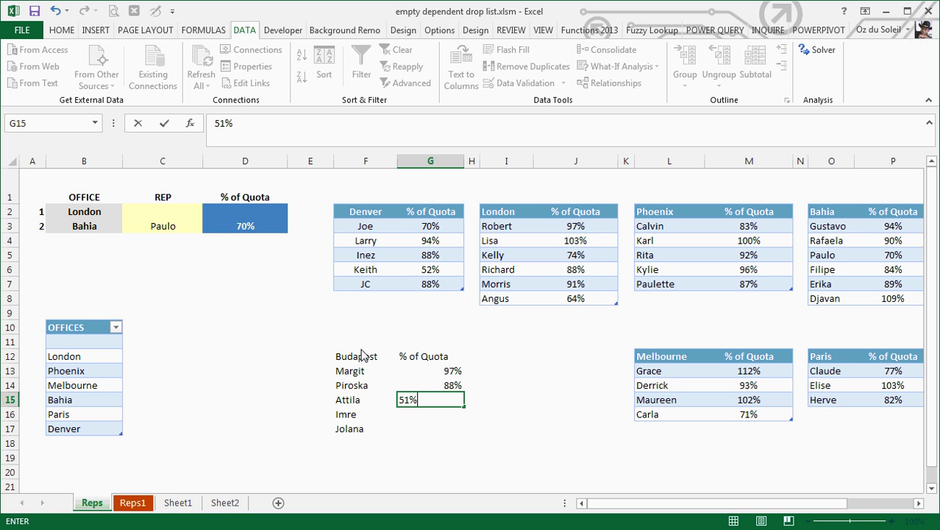
{"action": "key", "text": "Return"}
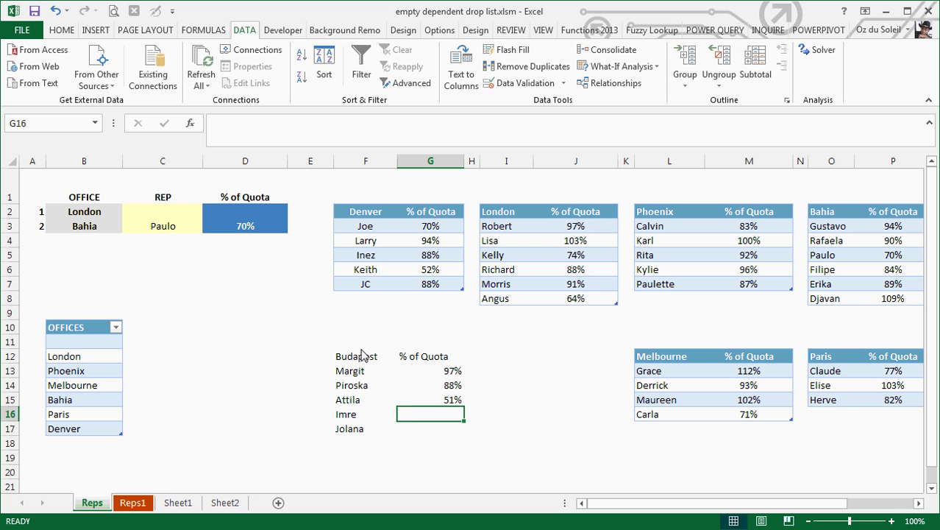
{"action": "type", "text": "112%"}
{"action": "key", "text": "Return"}
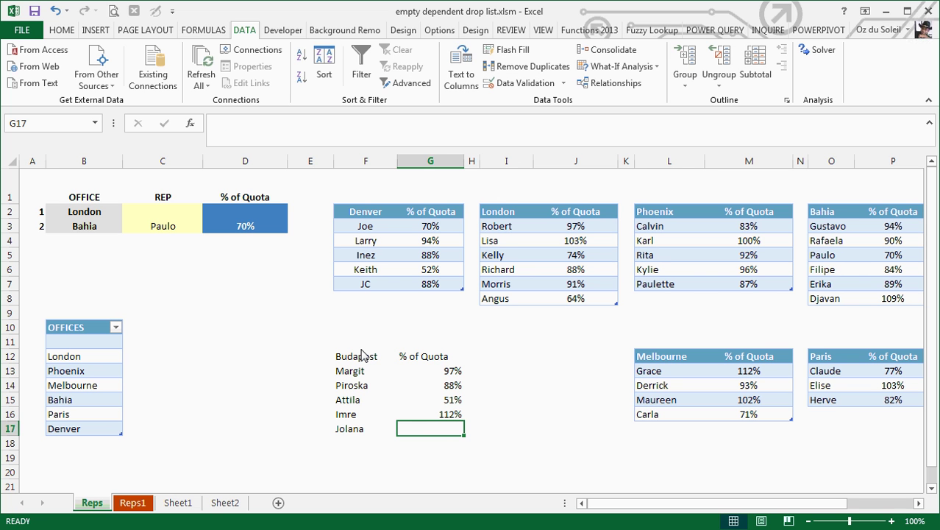
{"action": "type", "text": "77%"}
{"action": "key", "text": "Return"}
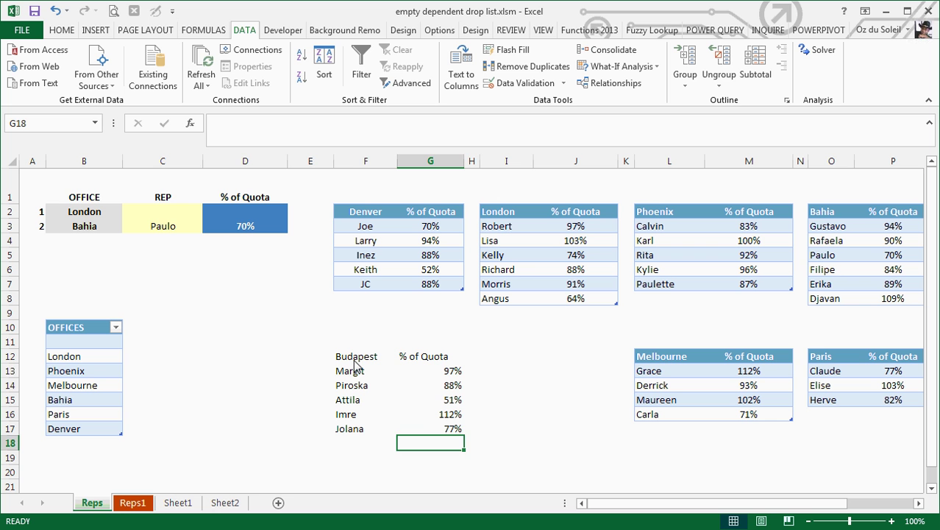
- Convert the Budapest range F12:G17 into a table with headers, creating Table12
{"action": "left_click", "coordinate": [356, 367]}
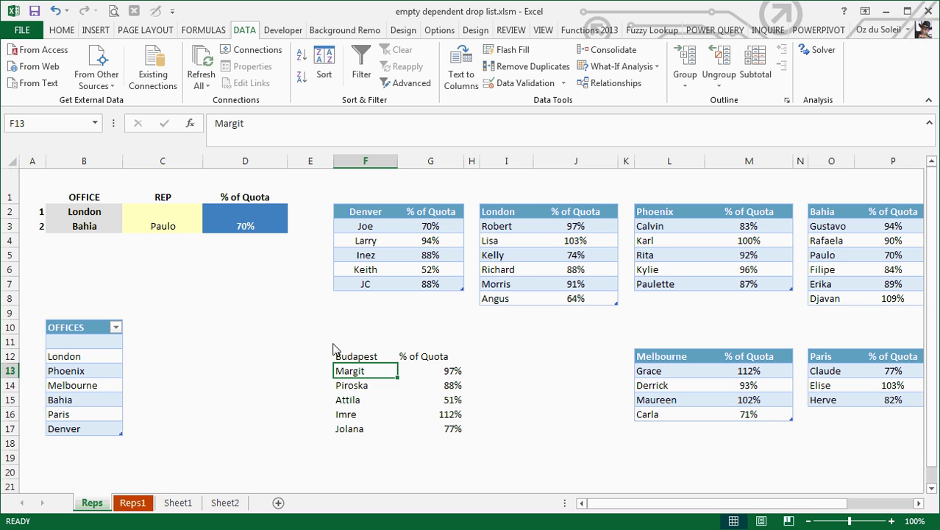
{"action": "left_click", "coordinate": [99, 30]}
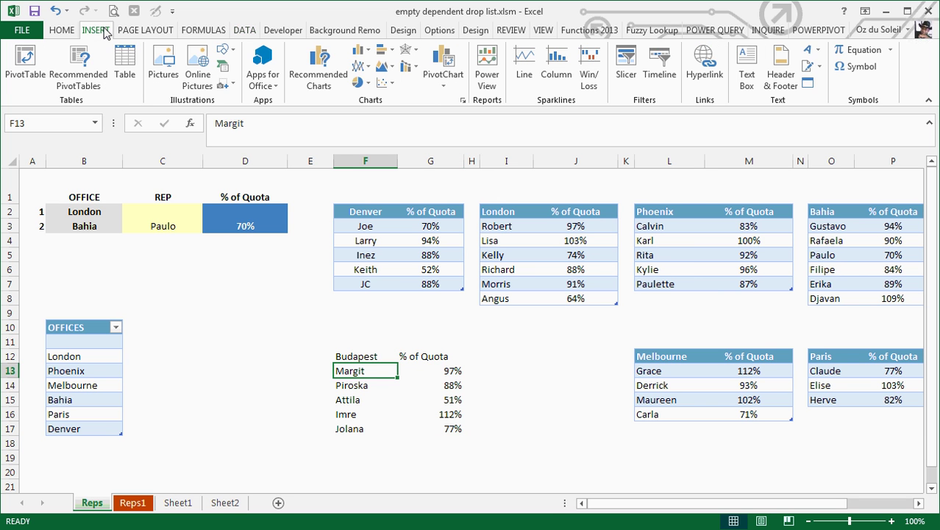
{"action": "left_click", "coordinate": [131, 59]}
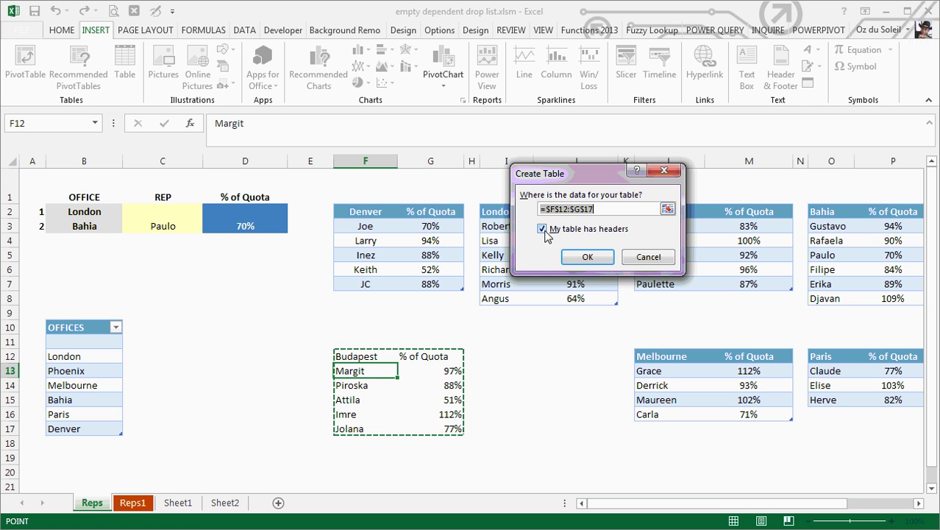
{"action": "left_click", "coordinate": [586, 258]}
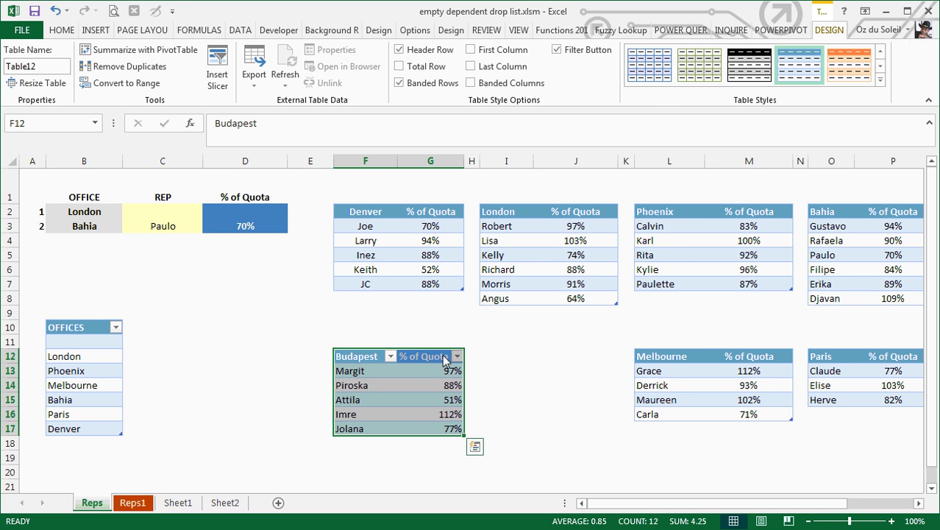
{"action": "left_click", "coordinate": [423, 398]}
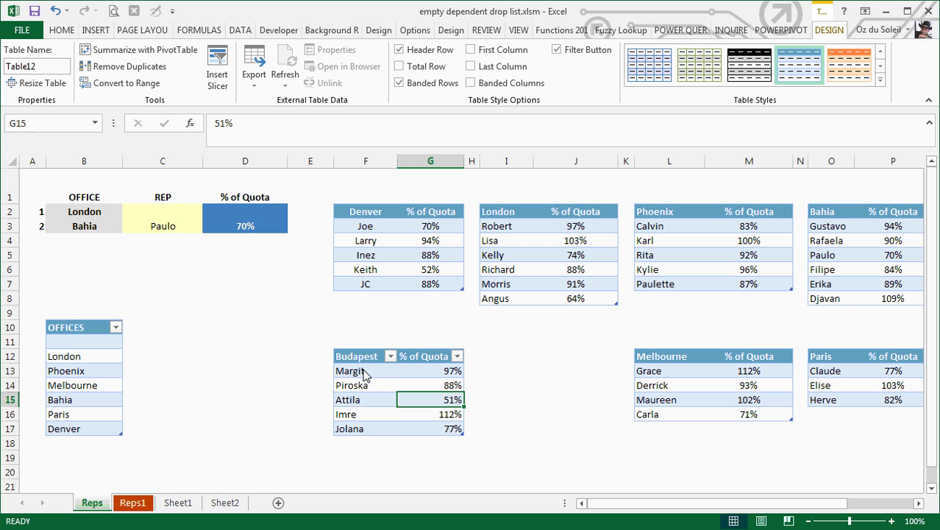
{"action": "left_click_drag", "start_coordinate": [364, 375], "coordinate": [355, 435]}
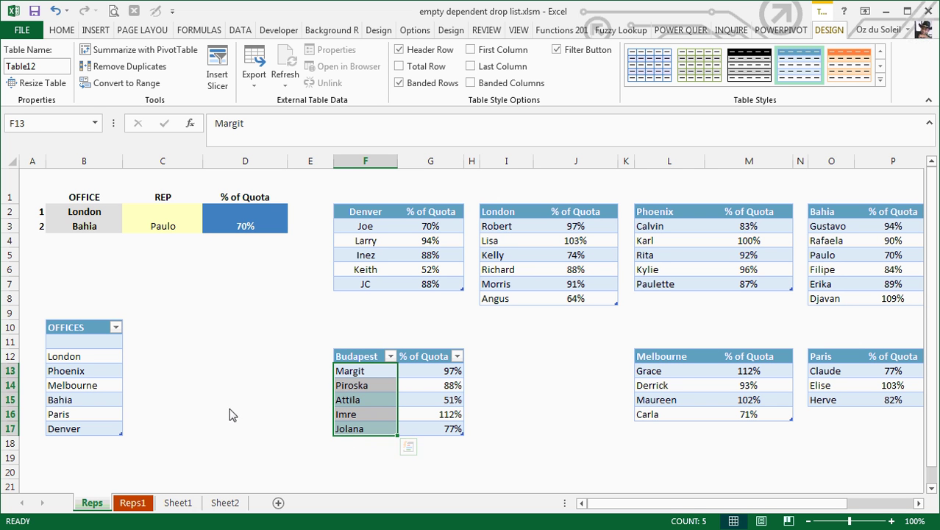
- Start naming the rep names 'Budapest' in the Name Box, then cancel that entry
{"action": "left_click", "coordinate": [42, 123]}
{"action": "type", "text": "Budapest"}
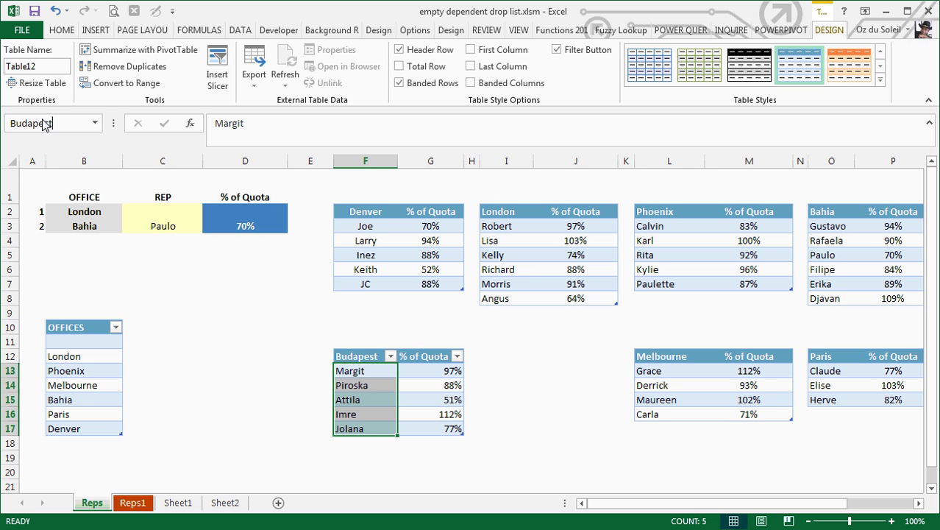
{"action": "key", "text": "Escape"}
{"action": "left_click", "coordinate": [468, 473]}
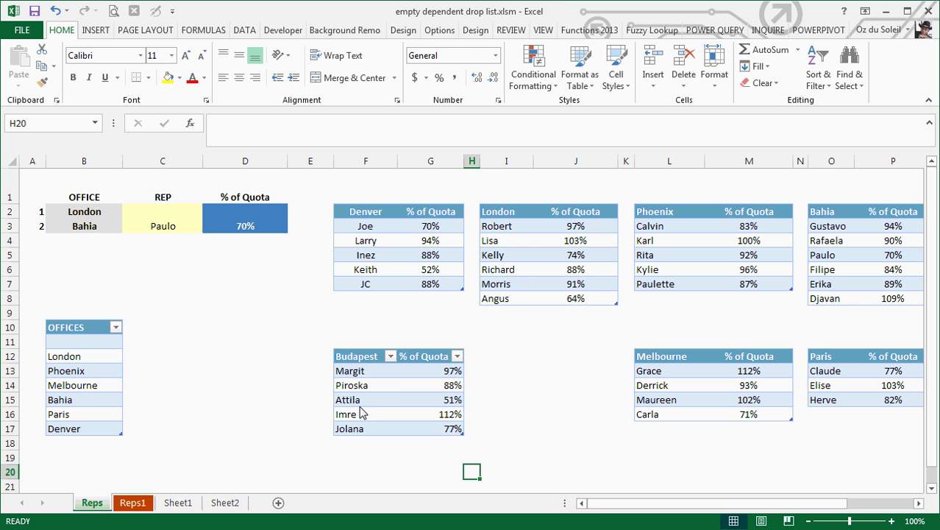
- Rename the table Table12 to BudapestT
{"action": "left_click", "coordinate": [351, 382]}
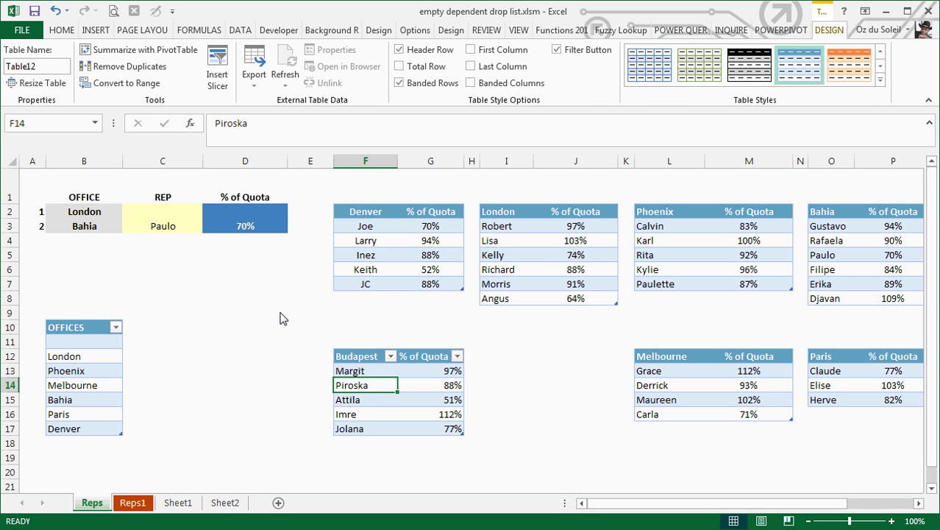
{"action": "left_click", "coordinate": [20, 68]}
{"action": "type", "text": "BudapestT"}
{"action": "left_click", "coordinate": [384, 413]}
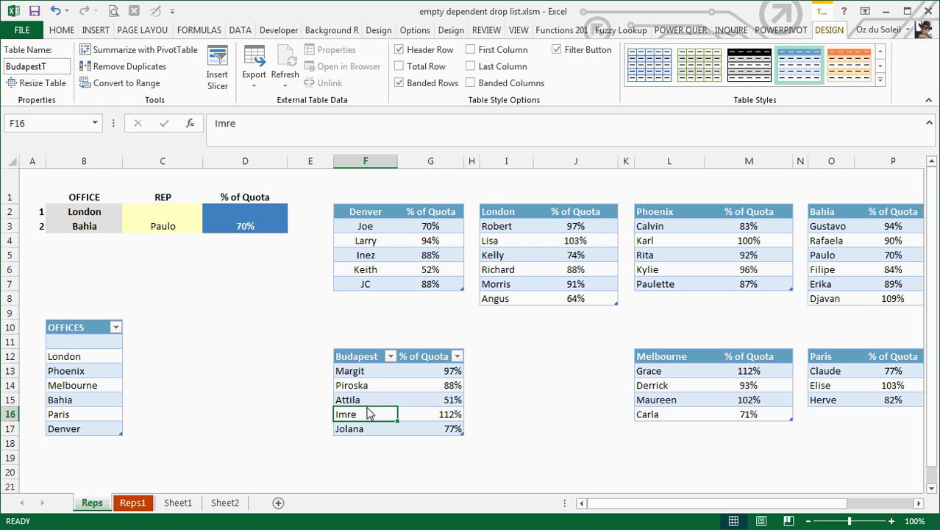
- Add Budapest as a new office in B18 of the OFFICES table
{"action": "left_click", "coordinate": [86, 445]}
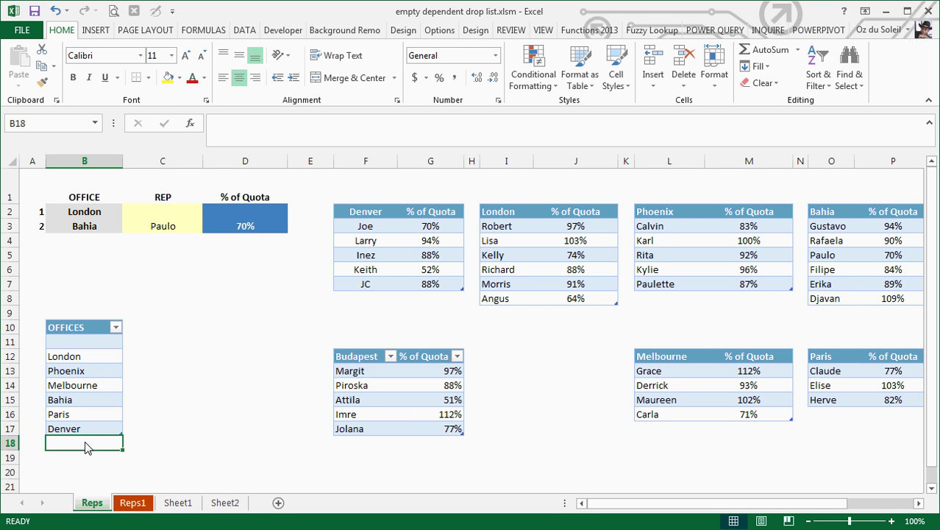
{"action": "type", "text": "Buda"}
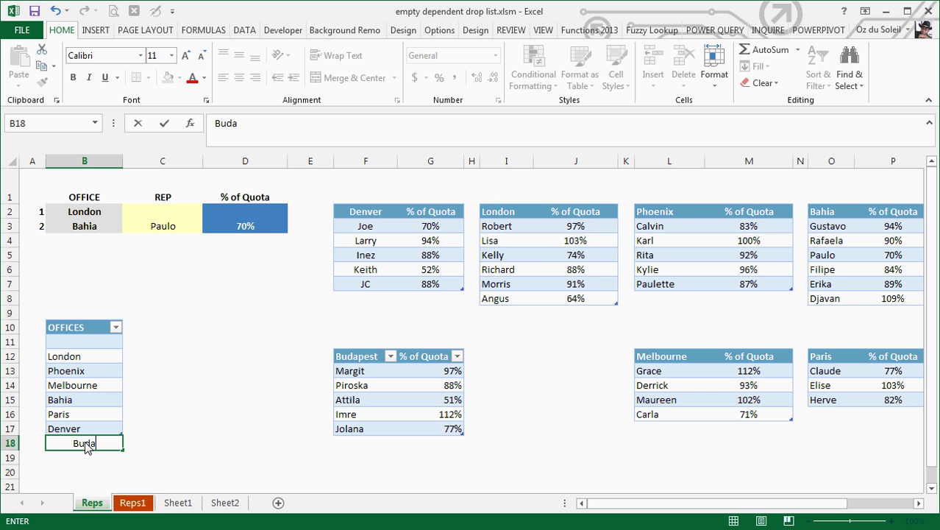
{"action": "type", "text": "pest"}
{"action": "key", "text": "Return"}
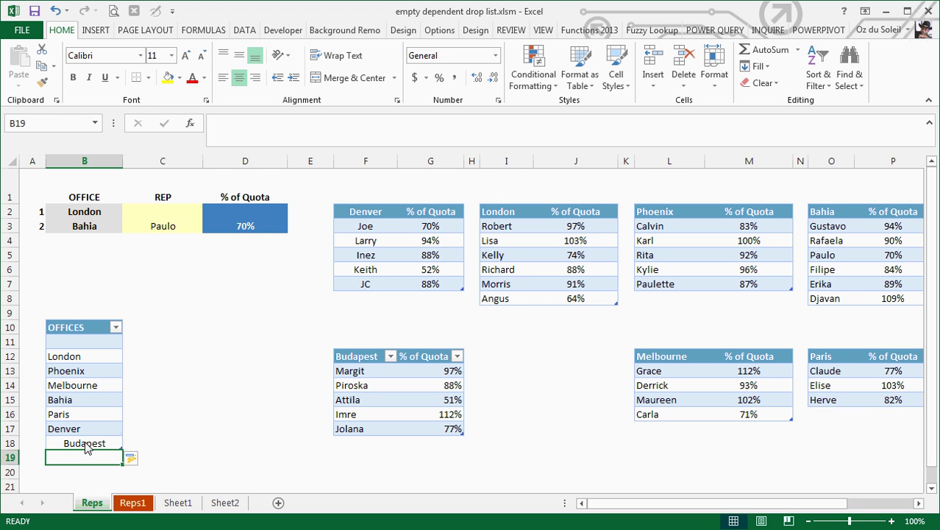
{"action": "left_click", "coordinate": [86, 448]}
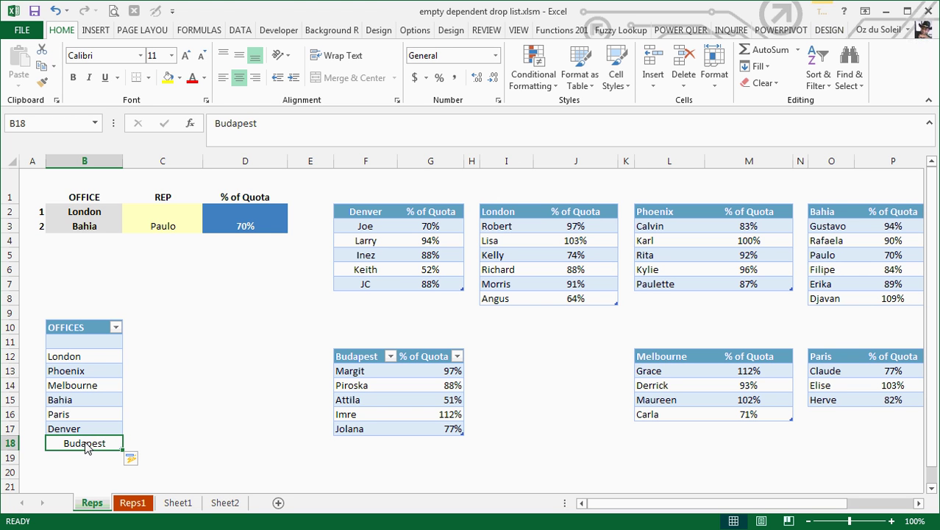
- Set B3's office to Budapest and C3's rep to Attila
{"action": "left_click", "coordinate": [105, 230]}
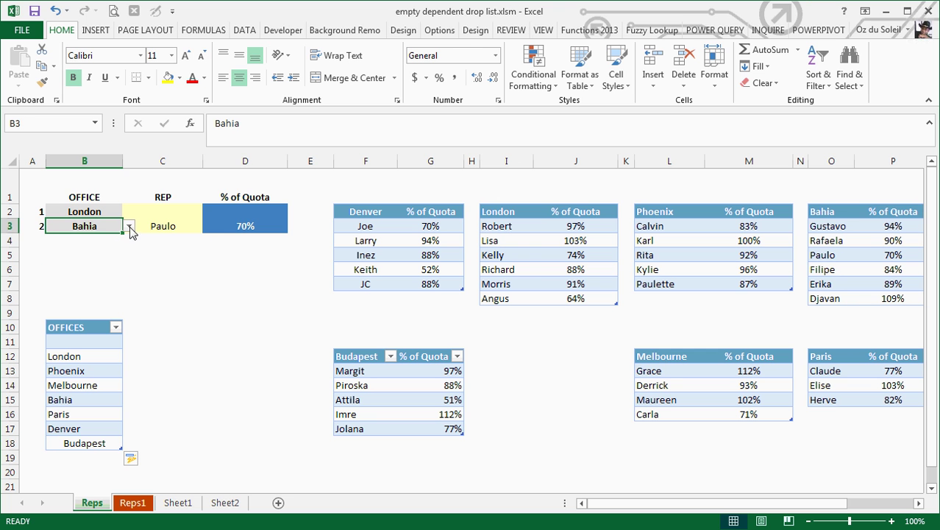
{"action": "left_click", "coordinate": [129, 229]}
{"action": "left_click", "coordinate": [107, 304]}
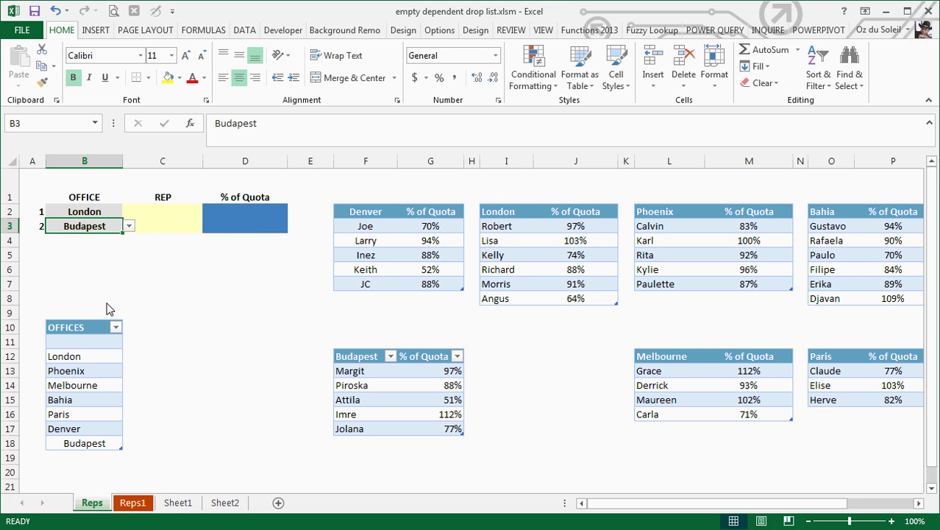
{"action": "left_click", "coordinate": [157, 230]}
{"action": "left_click", "coordinate": [210, 226]}
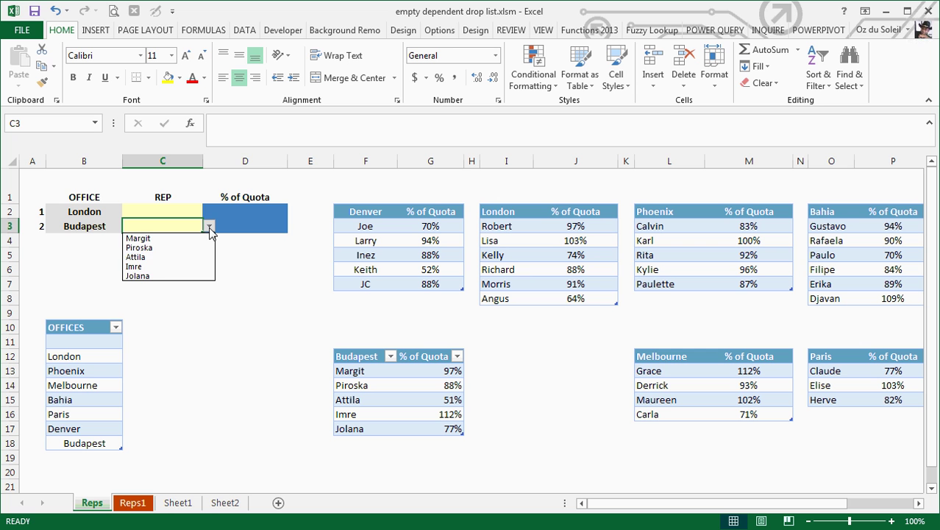
{"action": "left_click", "coordinate": [176, 263]}
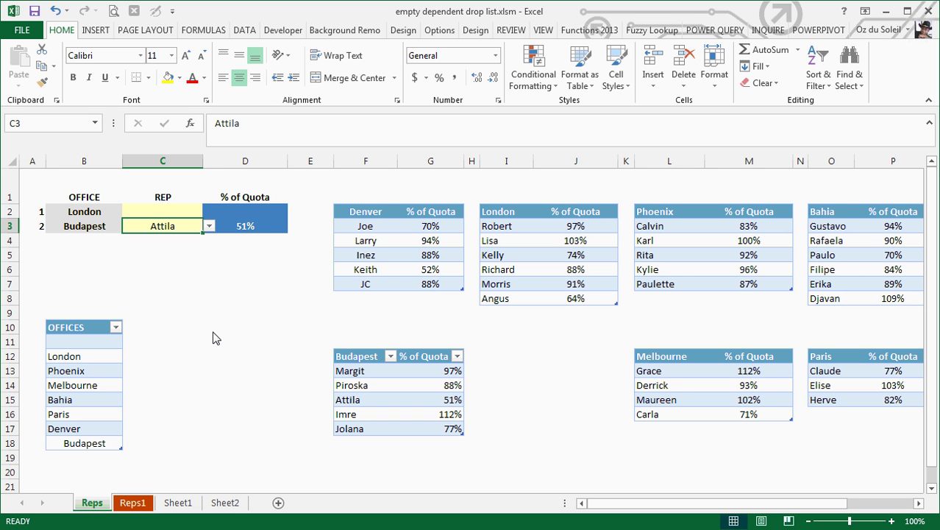
- Pick Kelly from C2's London rep list, giving D2 74%
{"action": "left_click", "coordinate": [178, 214]}
{"action": "left_click", "coordinate": [209, 211]}
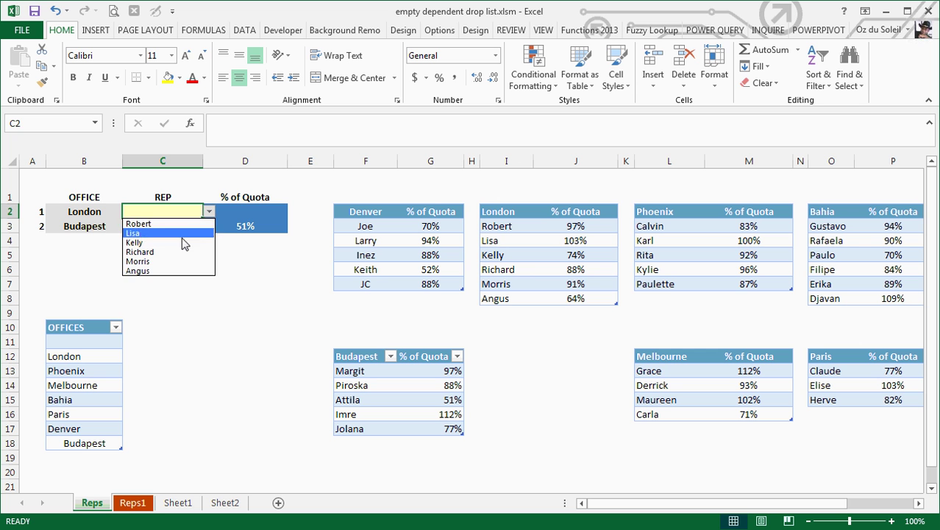
{"action": "left_click", "coordinate": [180, 240]}
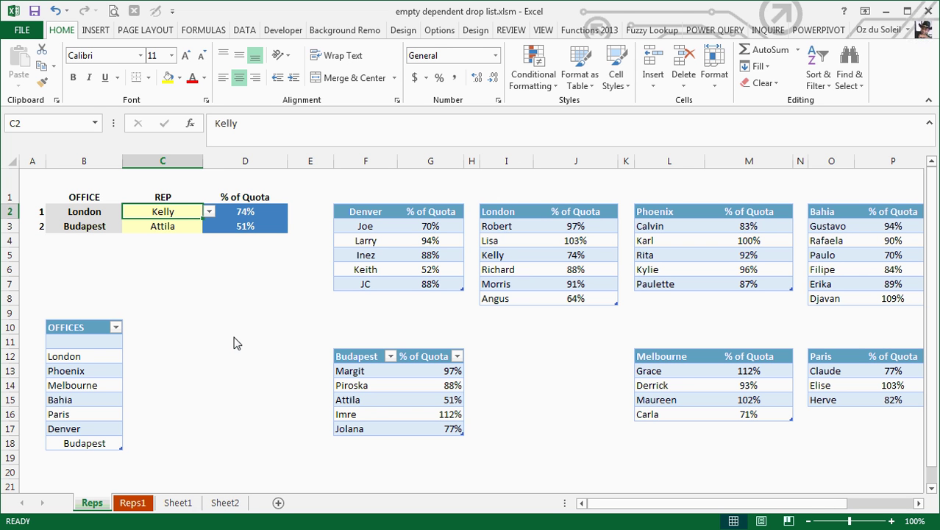
{"action": "left_click", "coordinate": [131, 503]}
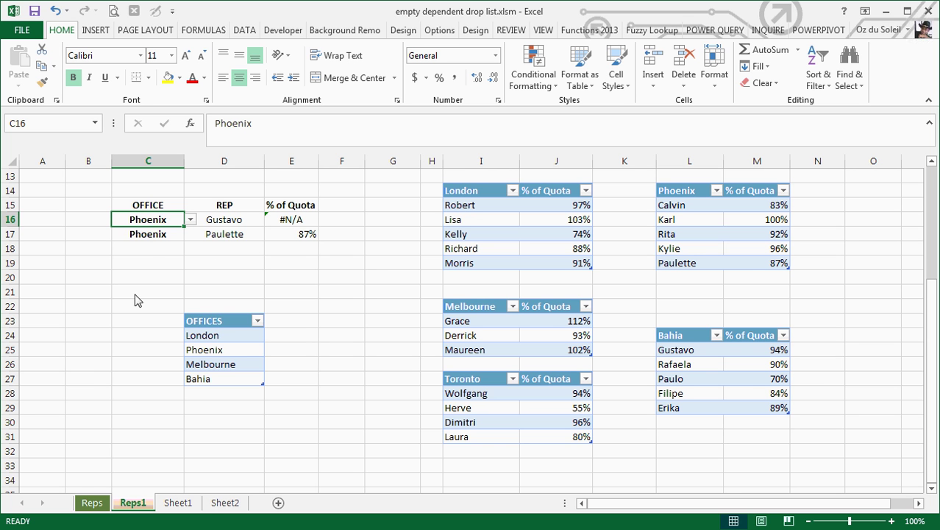
- On the Reps sheet, set B2 to Melbourne and C2 to Carla, then check D2's 71% formula
{"action": "left_click", "coordinate": [94, 504]}
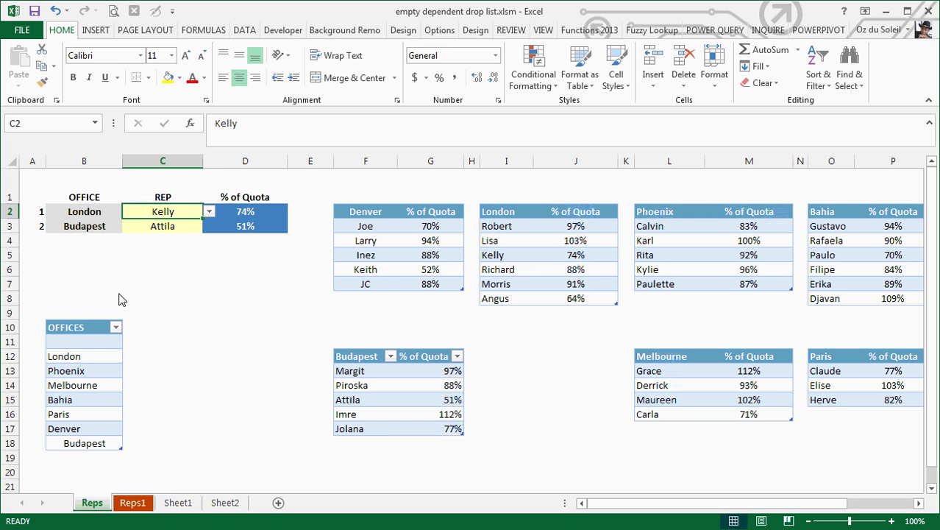
{"action": "left_click", "coordinate": [84, 213]}
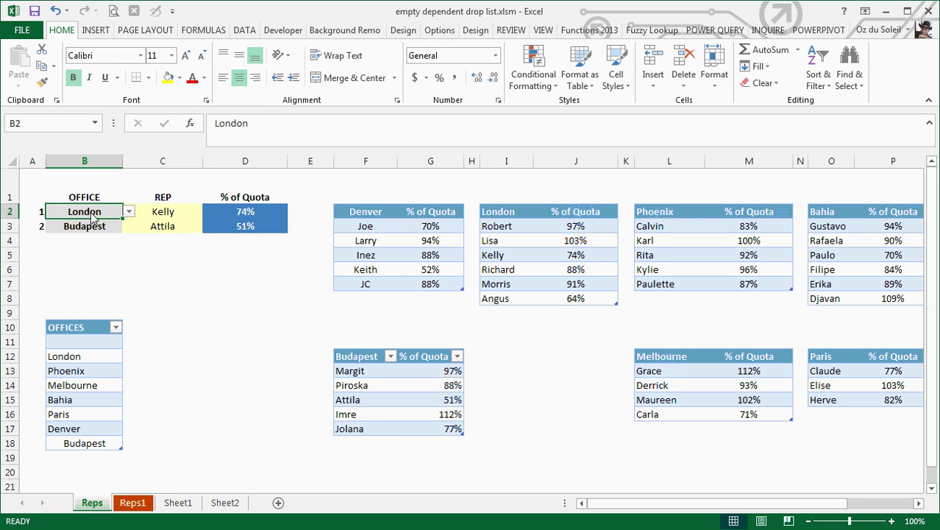
{"action": "left_click", "coordinate": [128, 211]}
{"action": "left_click", "coordinate": [107, 257]}
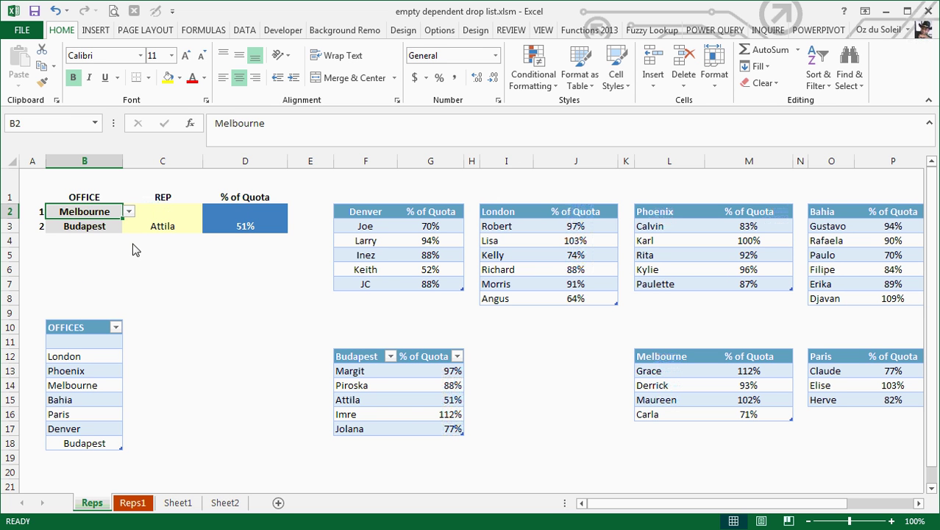
{"action": "left_click", "coordinate": [171, 213]}
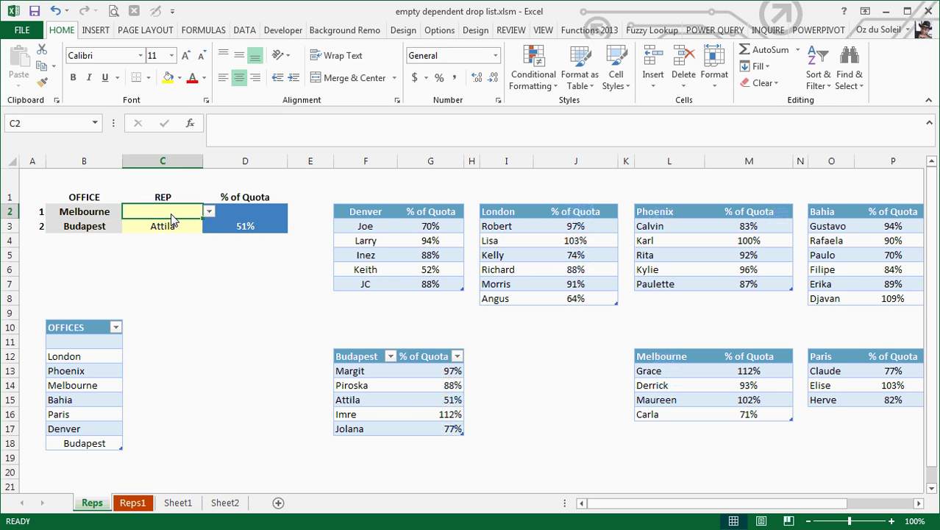
{"action": "left_click", "coordinate": [211, 212]}
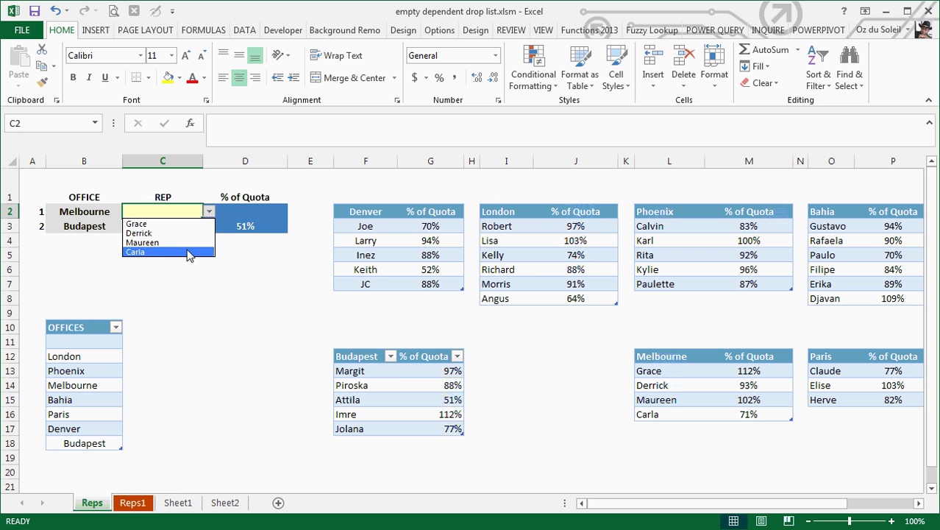
{"action": "left_click", "coordinate": [188, 252]}
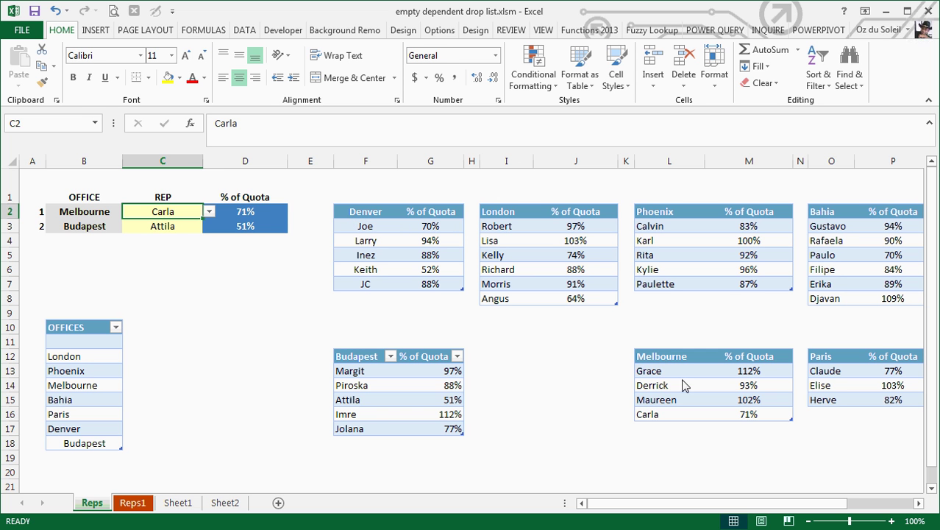
{"action": "left_click", "coordinate": [238, 214]}
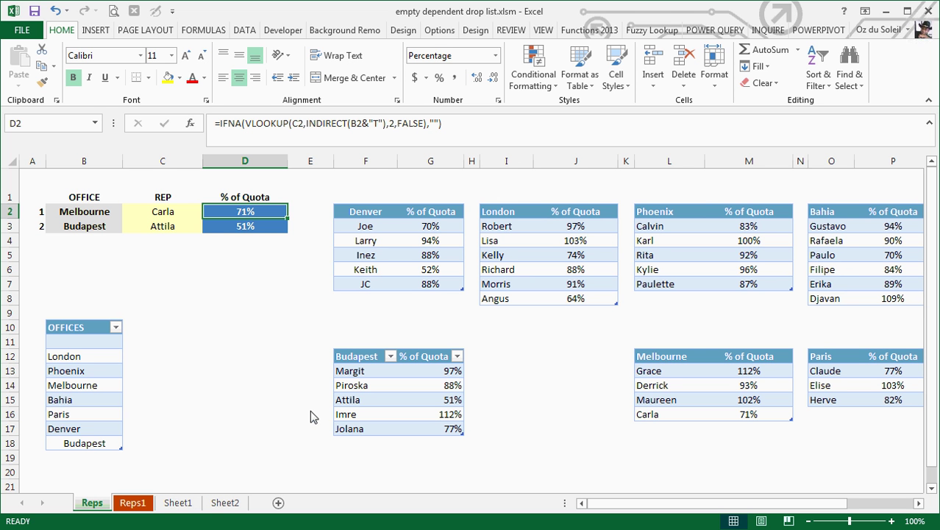
{"action": "left_click", "coordinate": [225, 504]}
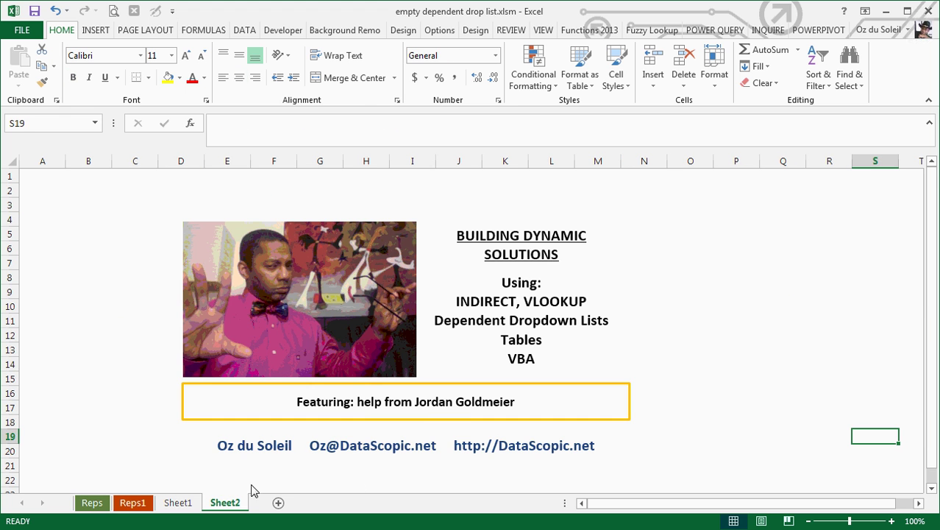